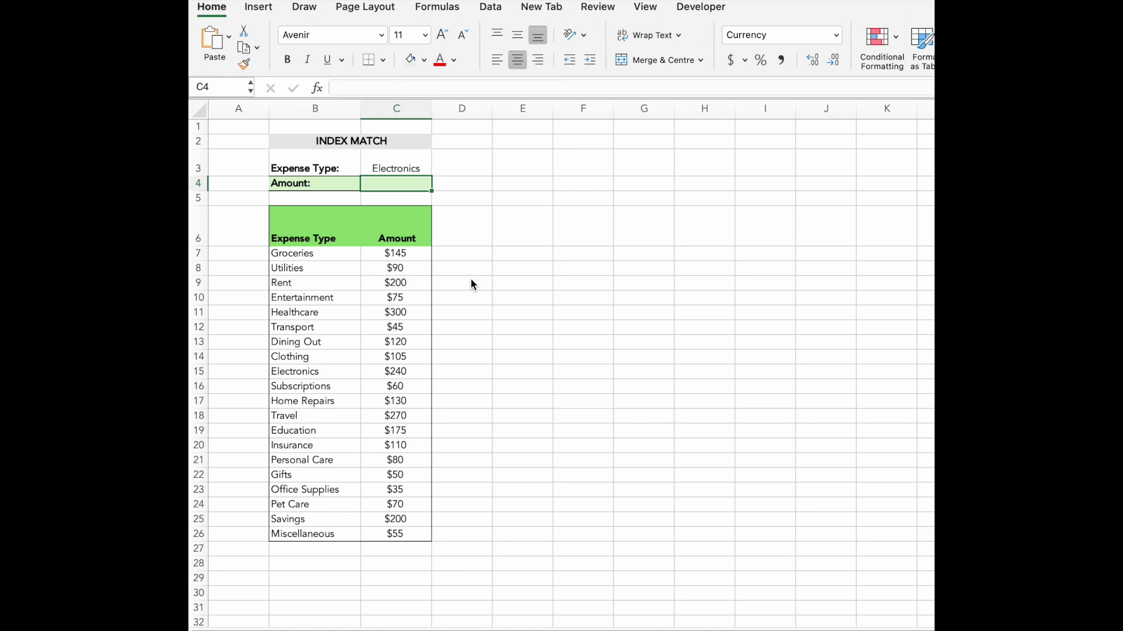
Type =ind in the Amount cell C4 to start the lookup formula
{"action": "type", "text": "="}
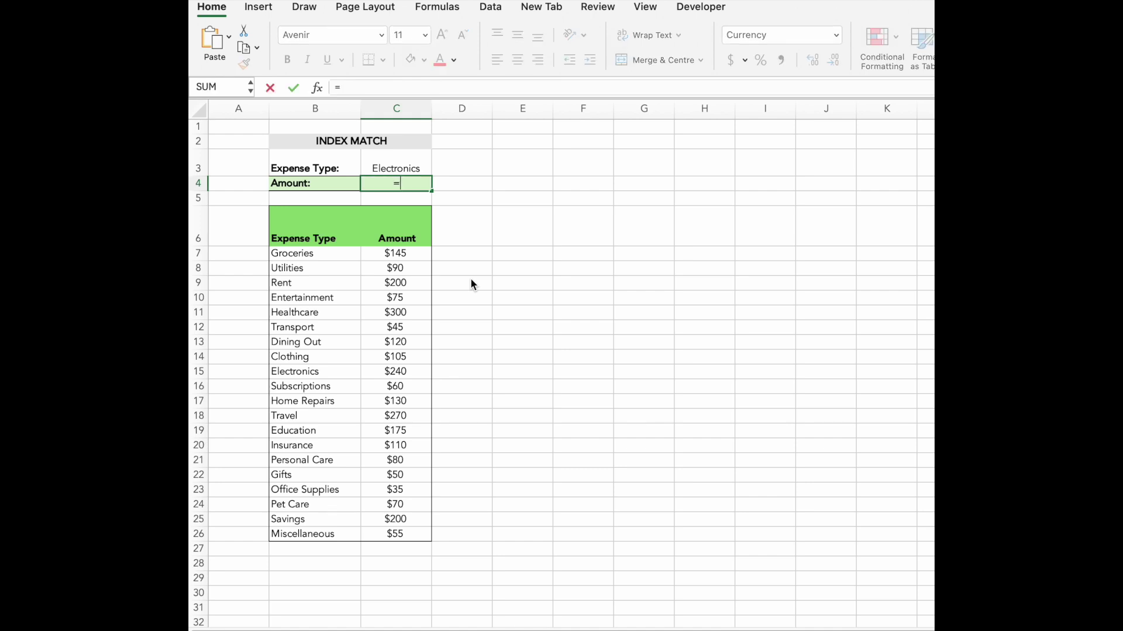
{"action": "type", "text": "i"}
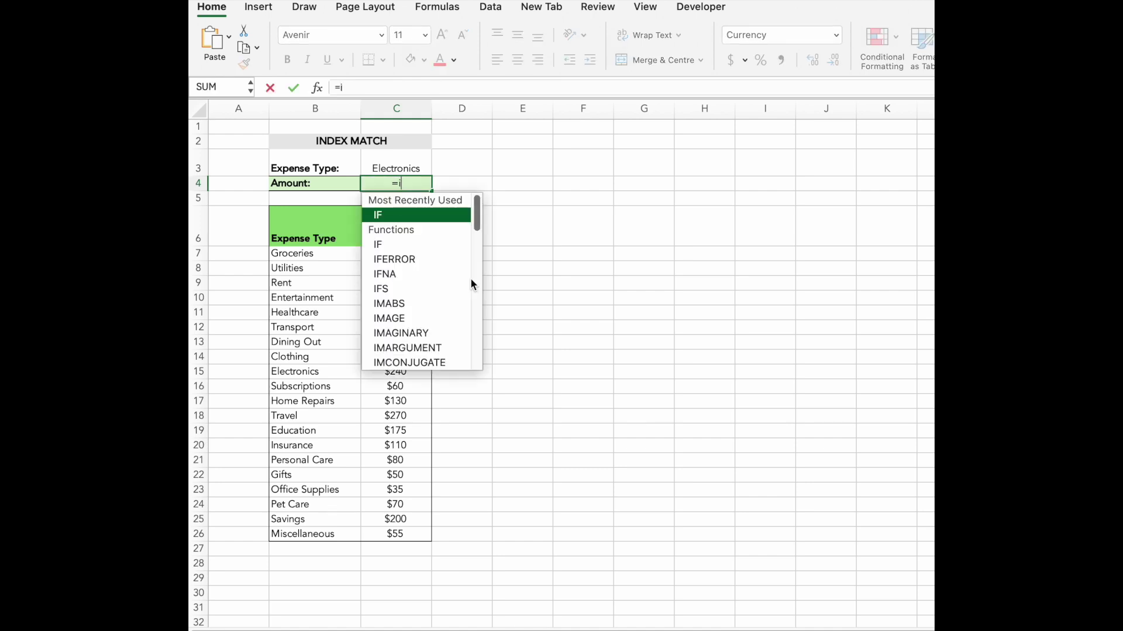
{"action": "type", "text": "nd"}
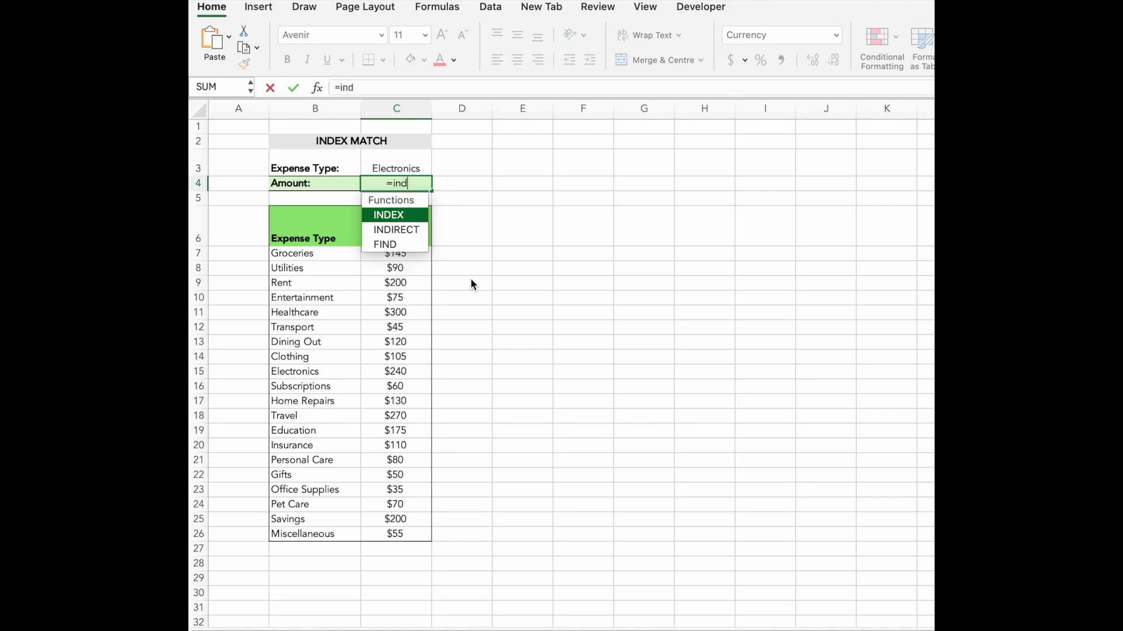
Begin =INDEX(C7:C26, in C4, with the Amount column C7:C26 as the return array
{"action": "key", "text": "Tab"}
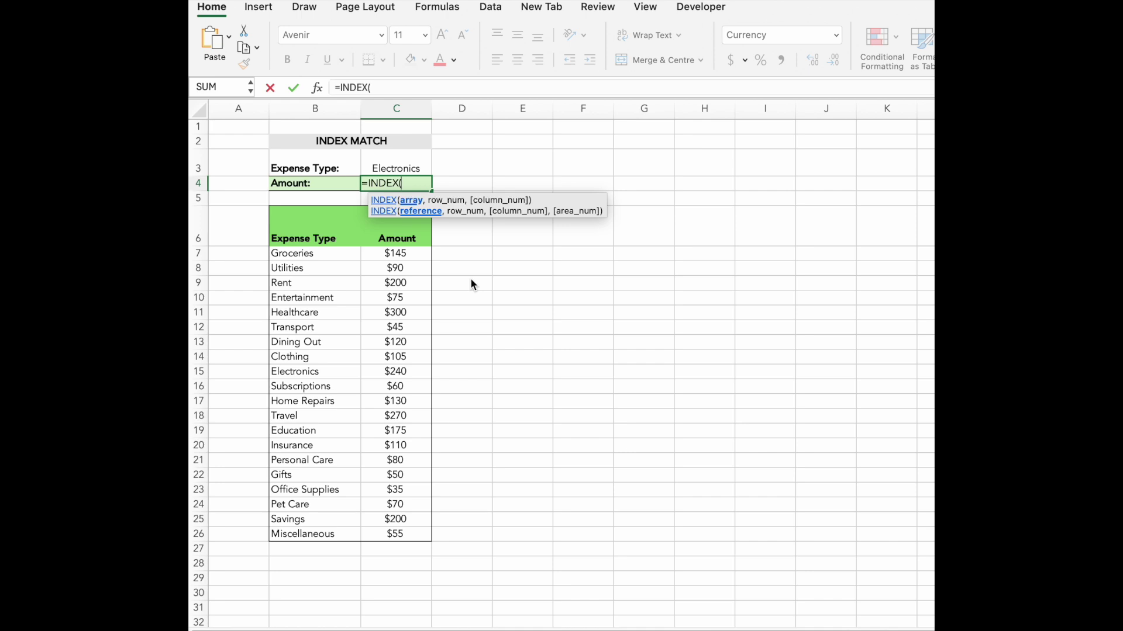
{"action": "left_click", "coordinate": [411, 253]}
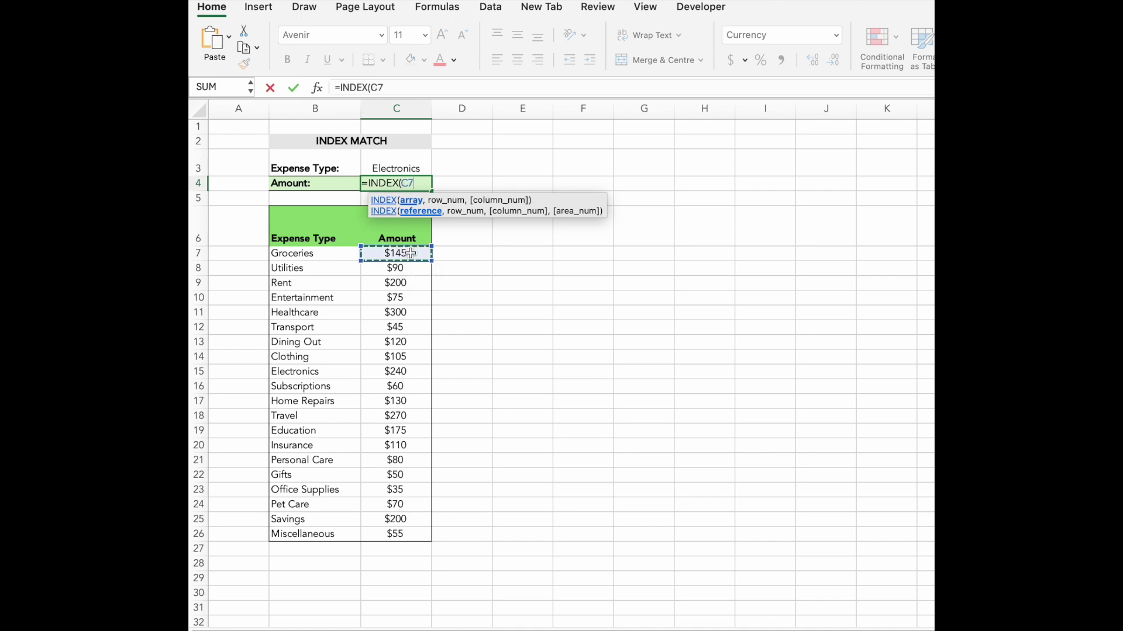
{"action": "key", "text": "shift+Down"}
{"action": "key", "text": "shift+Down"}
{"action": "key", "text": "shift+Down"}
{"action": "key", "text": "shift+Down"}
{"action": "key", "text": "shift+Down"}
{"action": "key", "text": "shift+Down"}
{"action": "key", "text": "shift+Down"}
{"action": "key", "text": "shift+Down"}
{"action": "key", "text": "shift+Down"}
{"action": "key", "text": "shift+Down"}
{"action": "key", "text": "shift+Down"}
{"action": "key", "text": "shift+Down"}
{"action": "key", "text": "shift+Down"}
{"action": "key", "text": "shift+Down"}
{"action": "key", "text": "shift+Down"}
{"action": "key", "text": "shift+Down"}
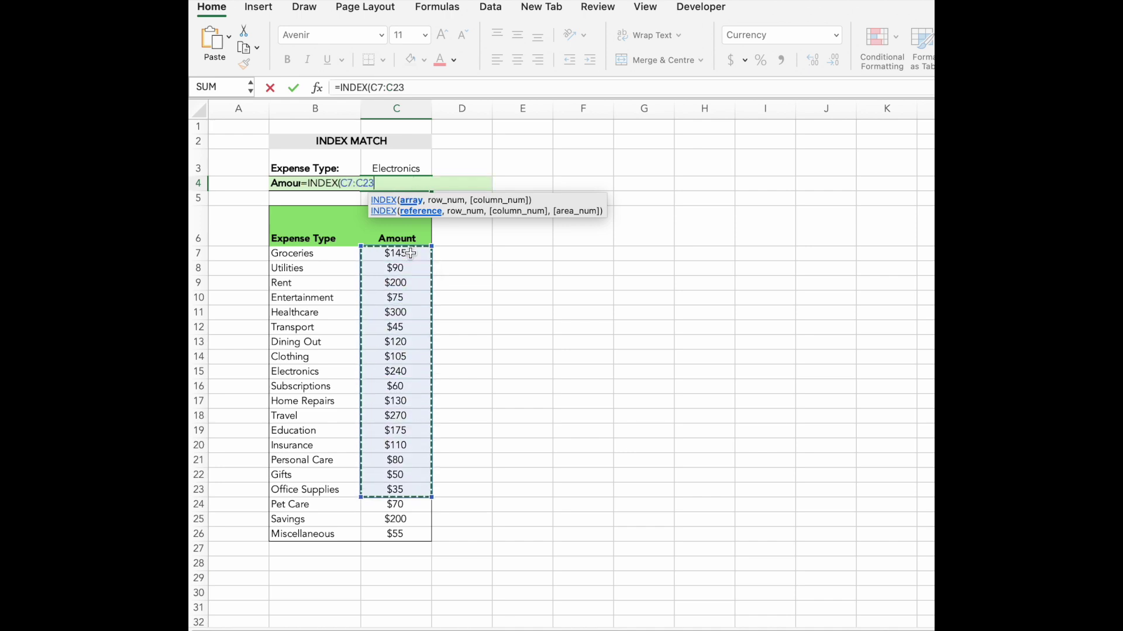
{"action": "key", "text": "shift+Down"}
{"action": "key", "text": "shift+Down"}
{"action": "key", "text": "shift+Down"}
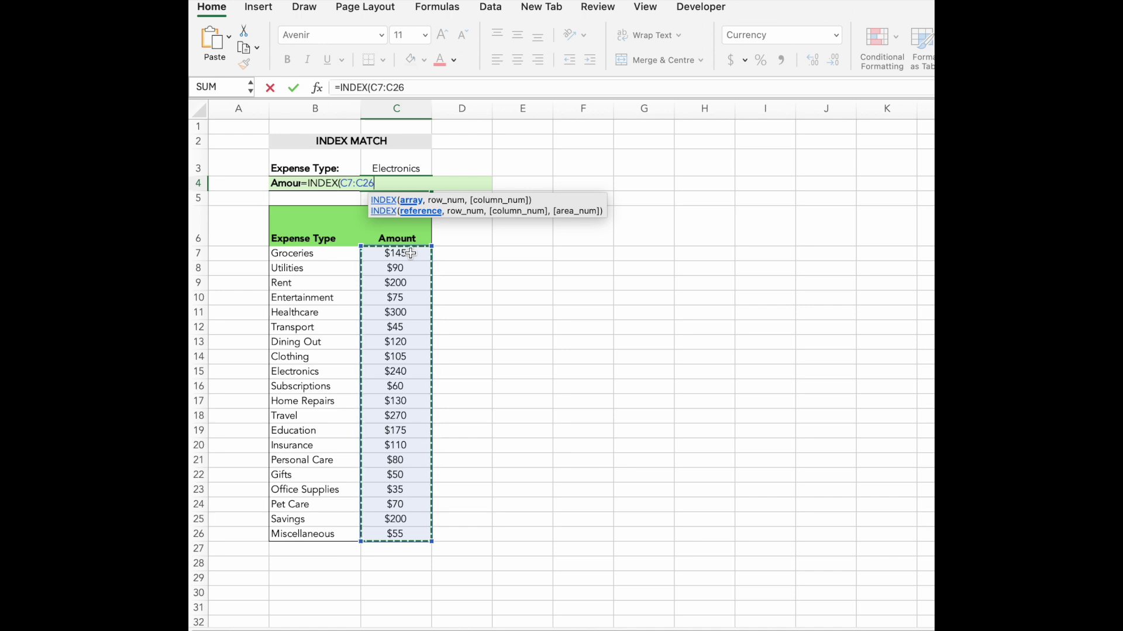
{"action": "type", "text": ","}
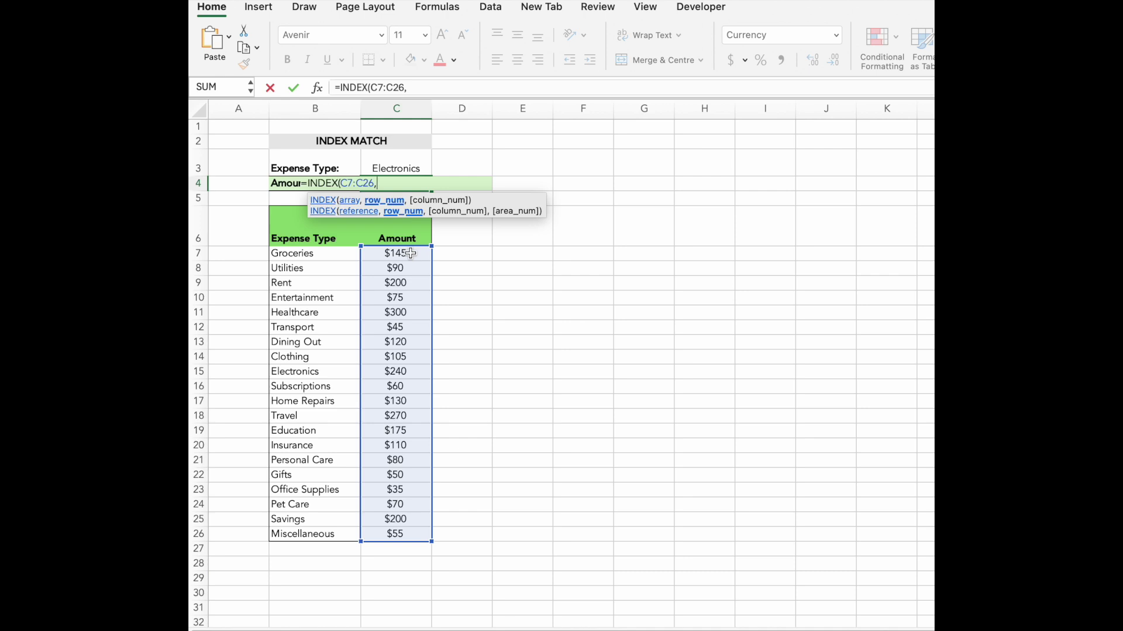
{"action": "type", "text": "mat"}
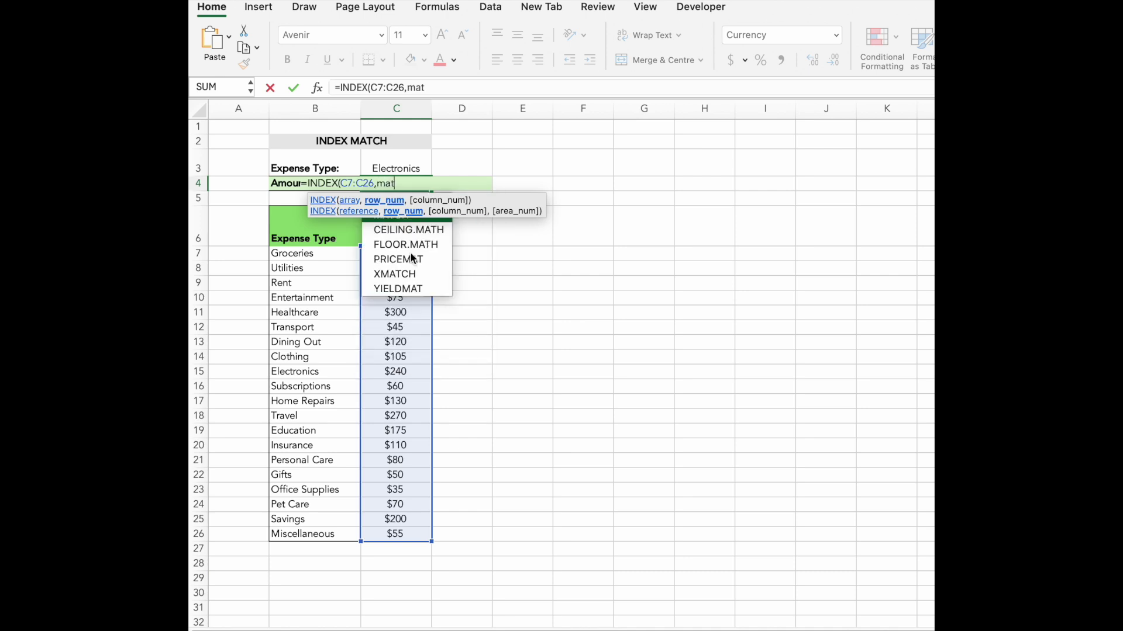
Nest MATCH(C3,B7:B26,0) to find the C3 expense type exactly in B7:B26
{"action": "key", "text": "Tab"}
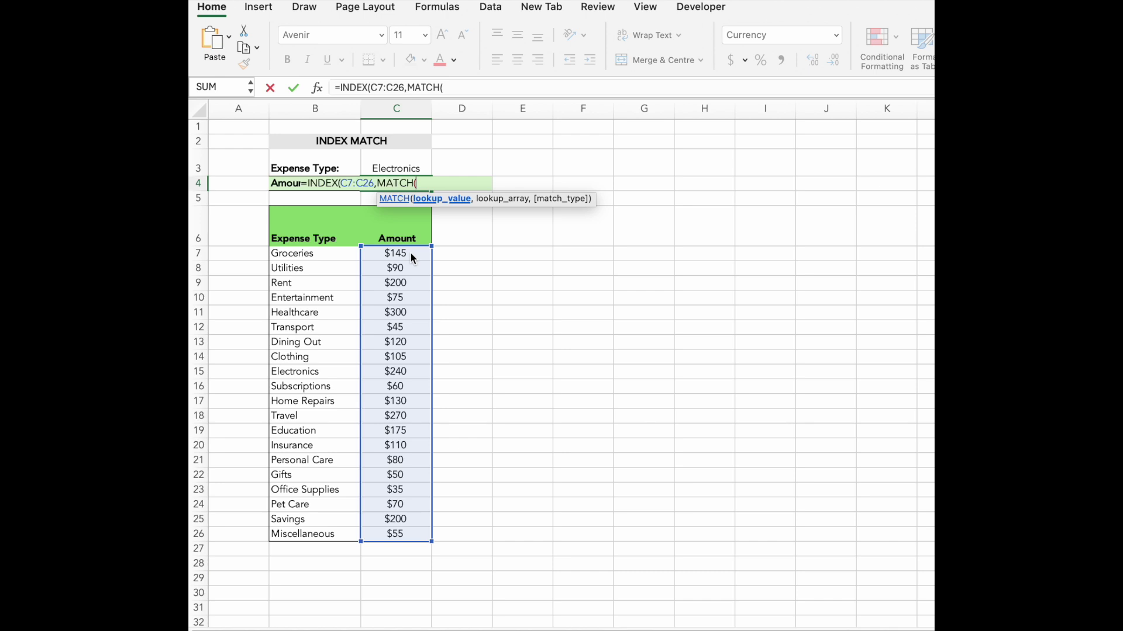
{"action": "left_click", "coordinate": [407, 165]}
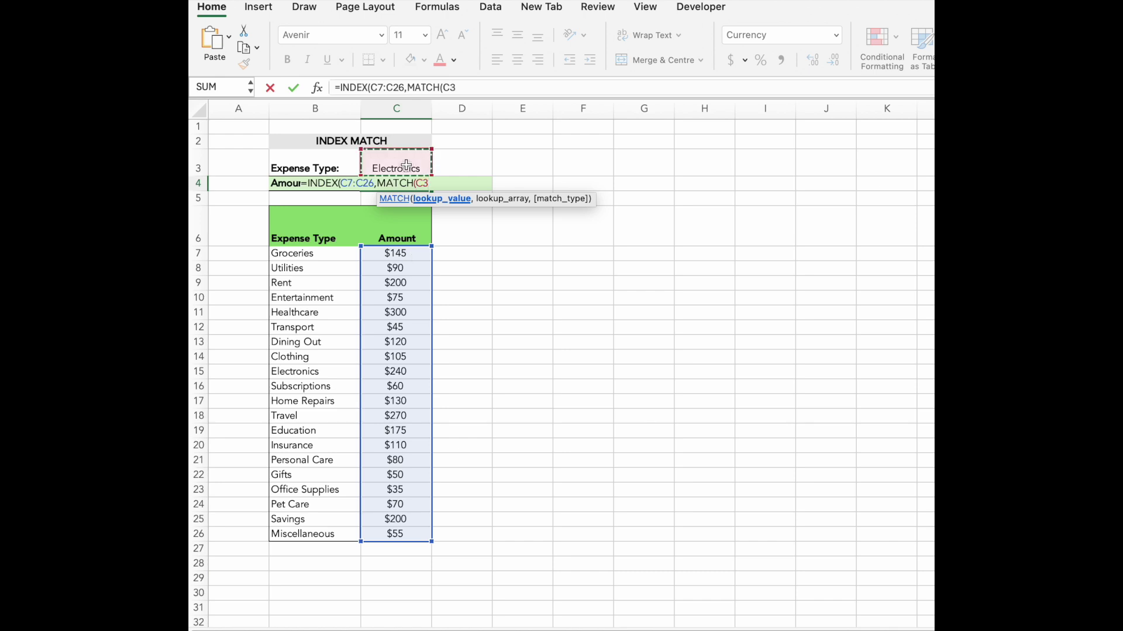
{"action": "type", "text": ","}
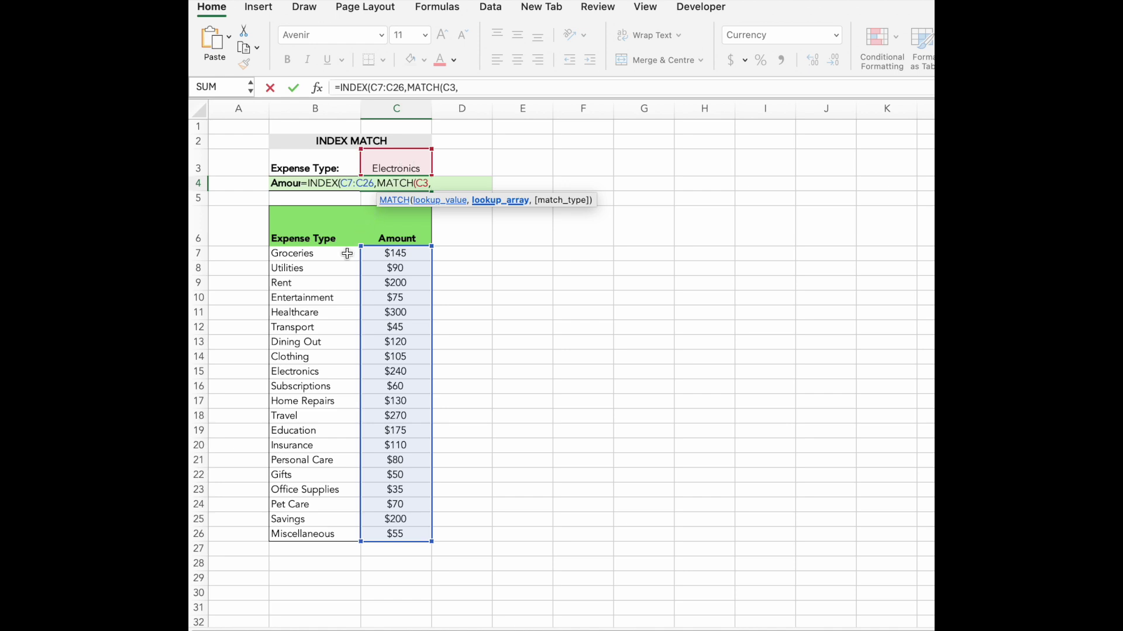
{"action": "left_click_drag", "start_coordinate": [348, 254], "coordinate": [320, 533]}
{"action": "type", "text": ","}
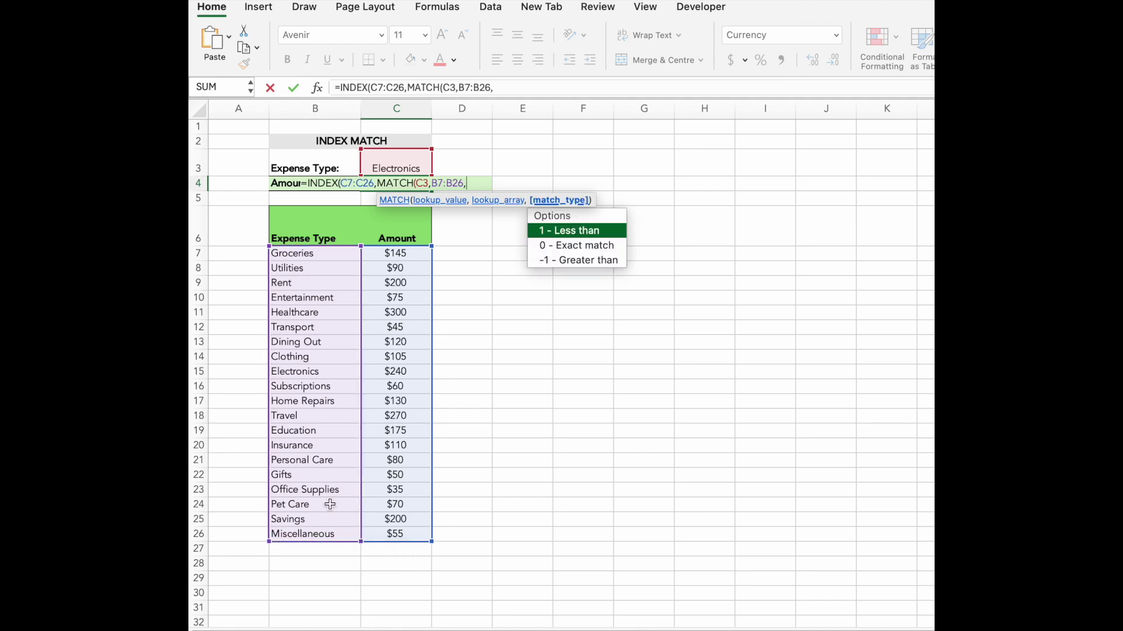
{"action": "double_click", "coordinate": [570, 251]}
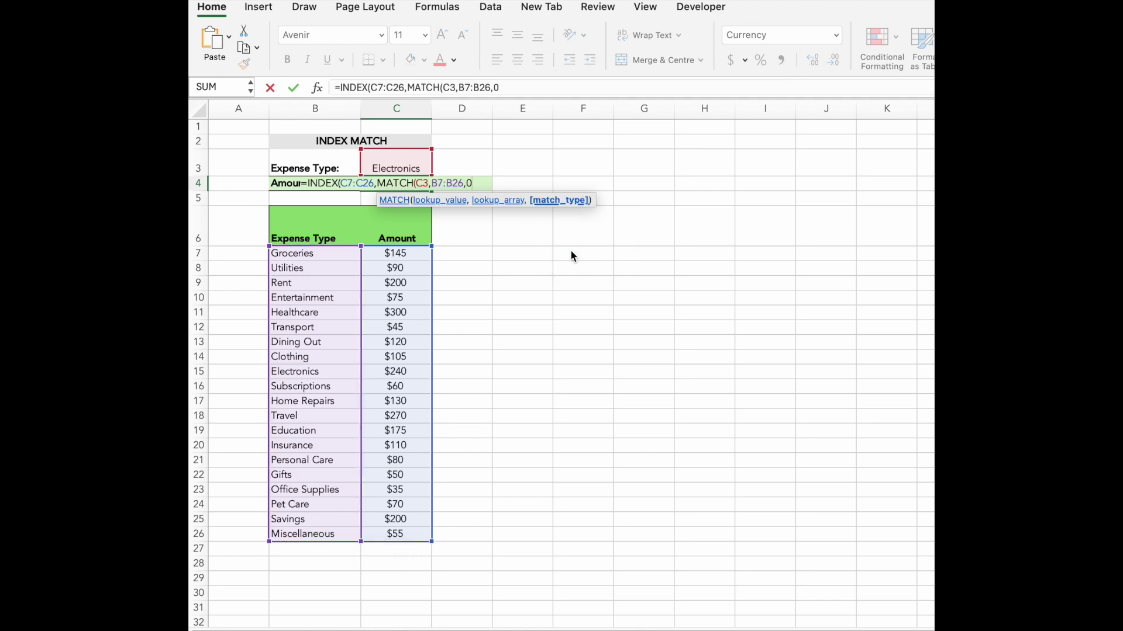
Close both functions and enter the formula so C4 shows $240 for Electronics
{"action": "type", "text": ")"}
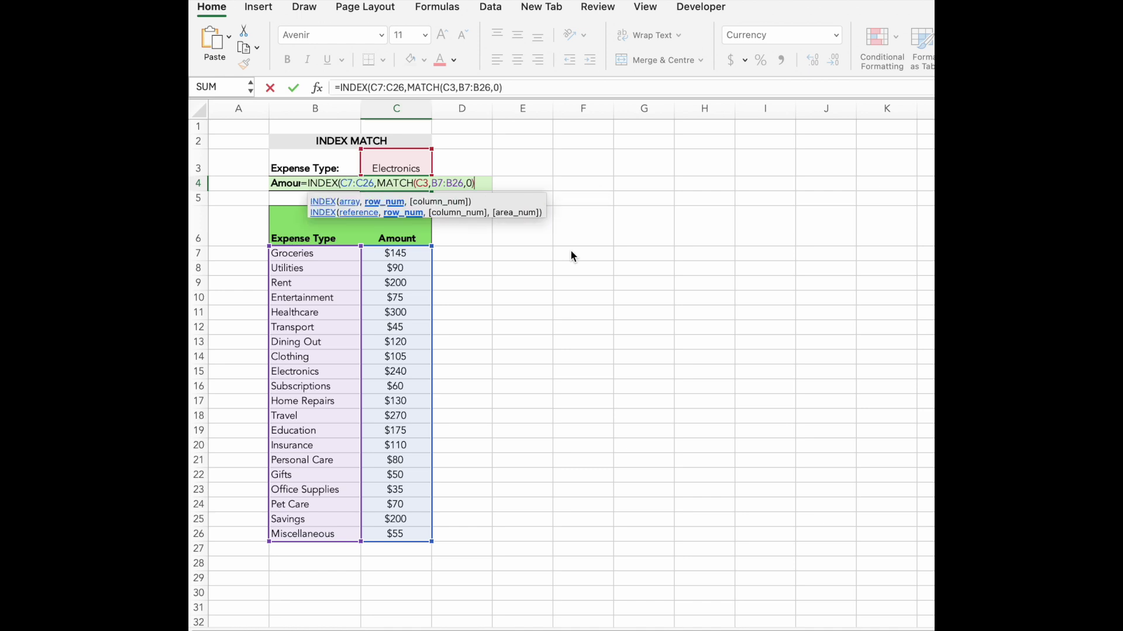
{"action": "type", "text": ")"}
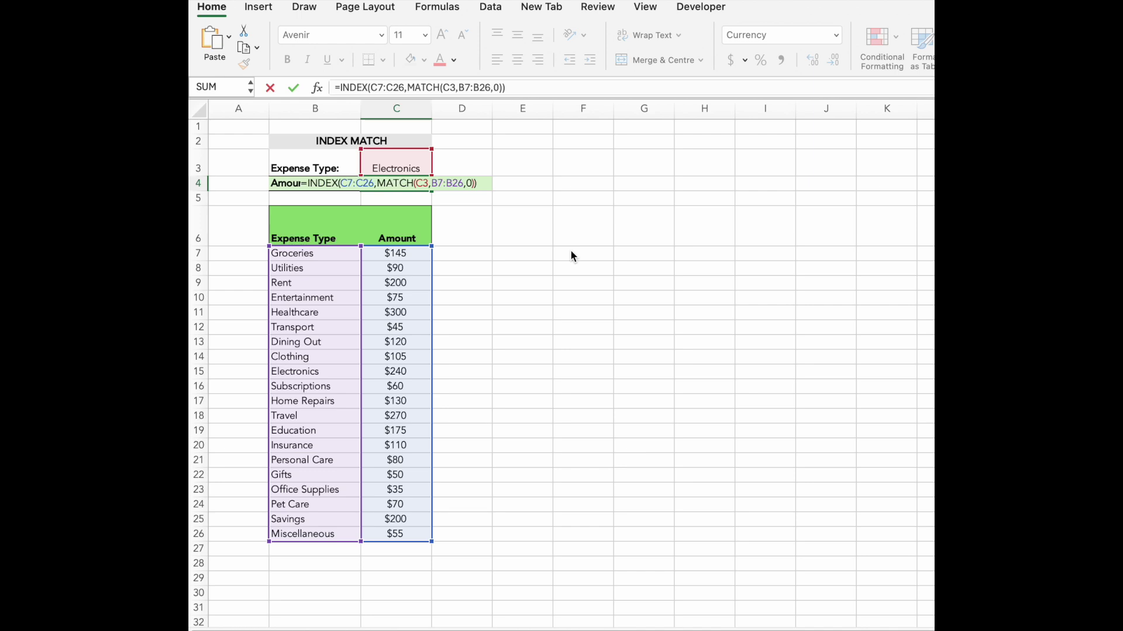
{"action": "key", "text": "Return"}
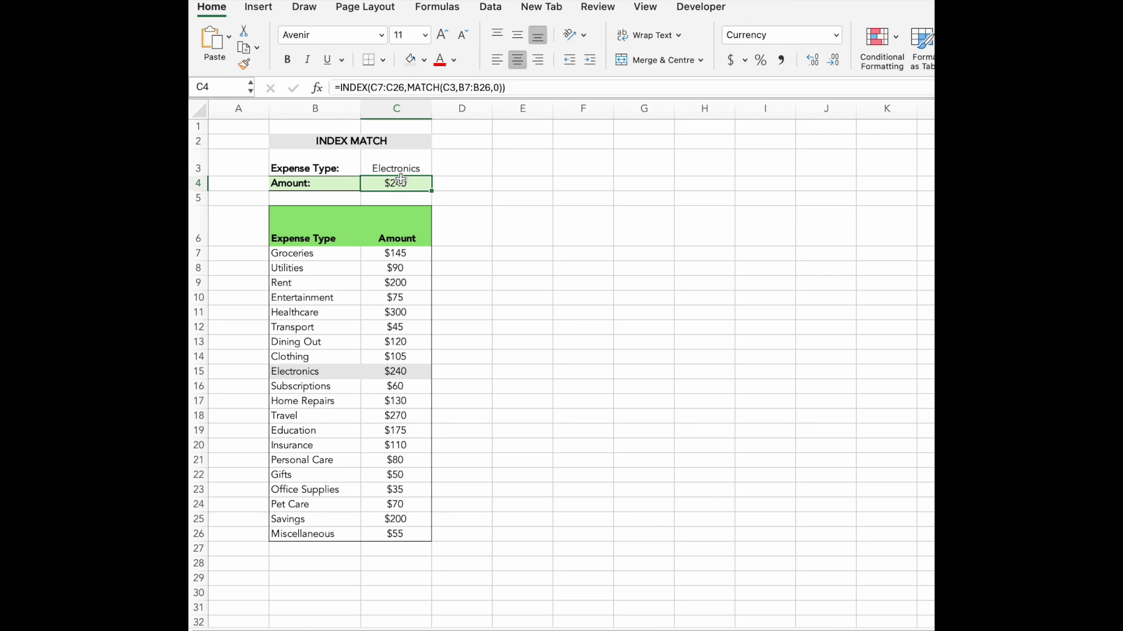
{"action": "left_click", "coordinate": [396, 168]}
Choose Entertainment from the C3 expense-type dropdown so the amount updates to $75
{"action": "left_click", "coordinate": [437, 169]}
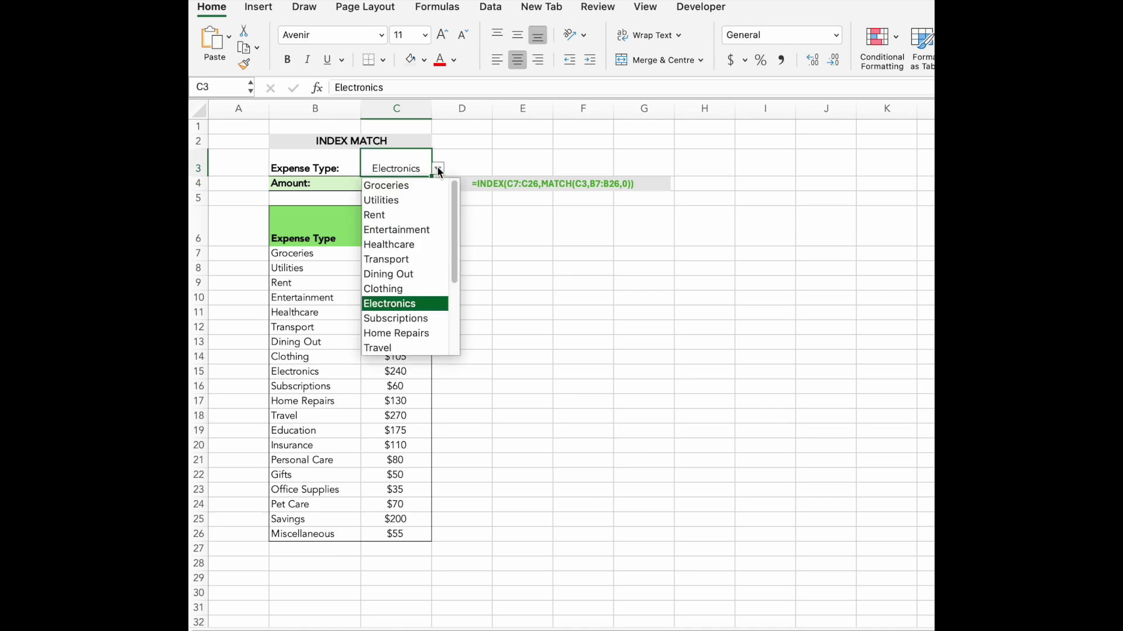
{"action": "left_click", "coordinate": [401, 228]}
{"action": "left_click", "coordinate": [394, 184]}
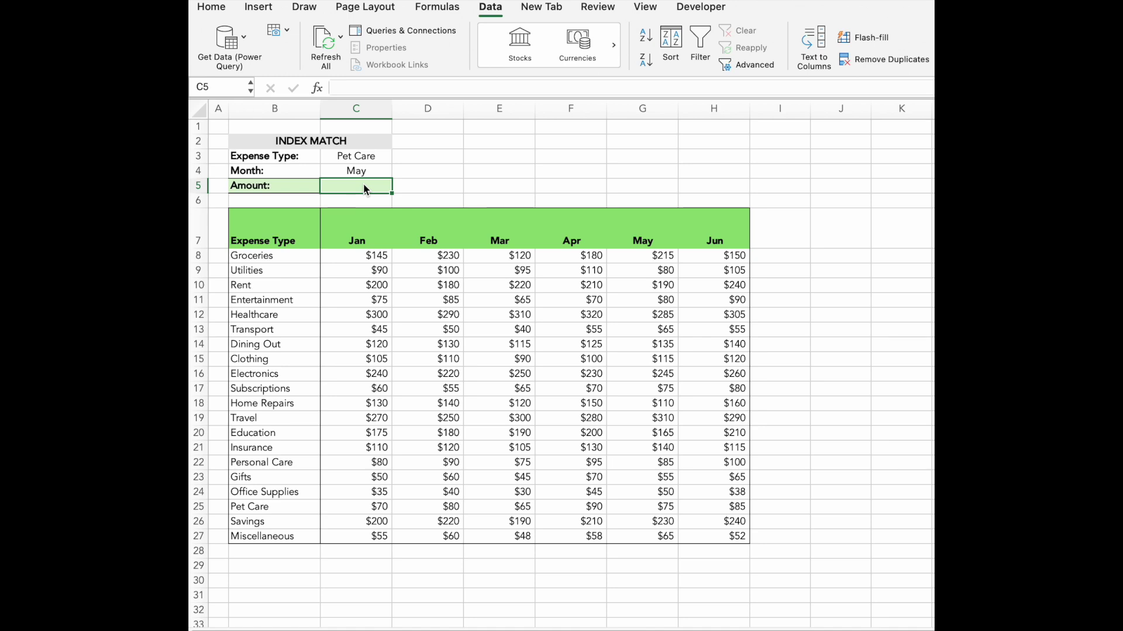
Type =in in the Amount cell C5 of the monthly expense sheet
{"action": "type", "text": "=in"}
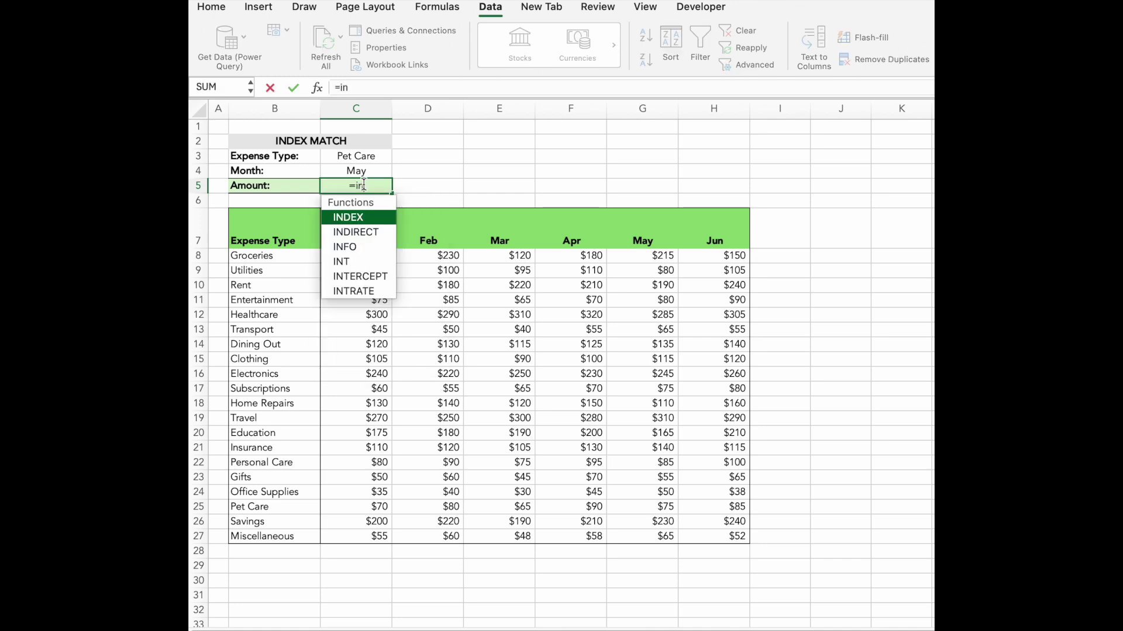
Start =INDEX(C8:H27, in C5, covering the whole Jan–Jun amounts grid
{"action": "key", "text": "Tab"}
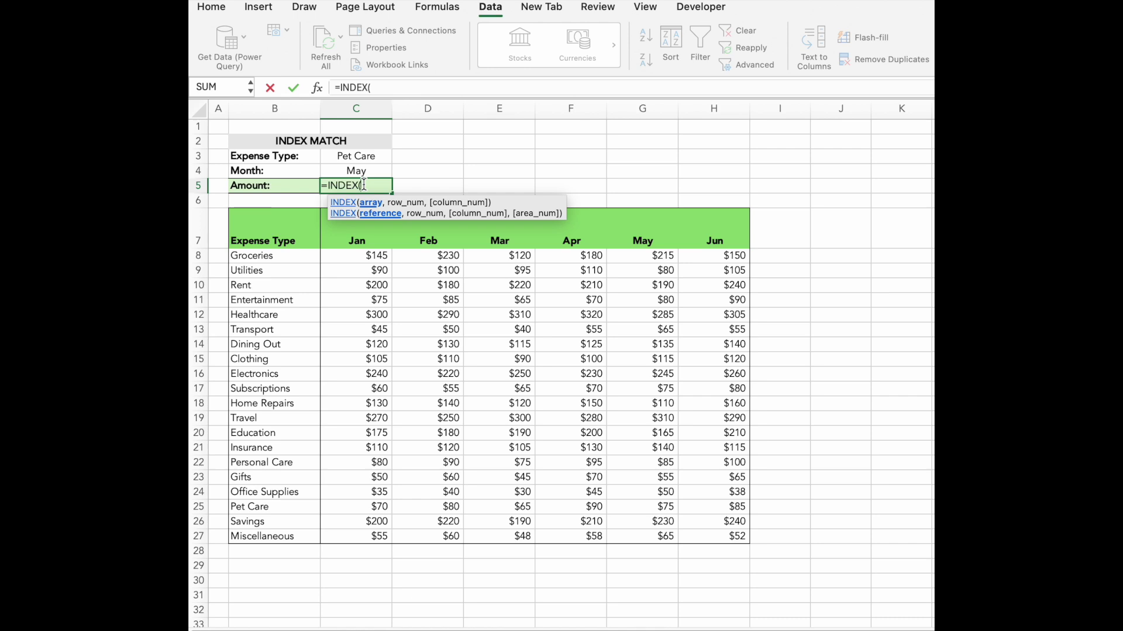
{"action": "left_click", "coordinate": [373, 256]}
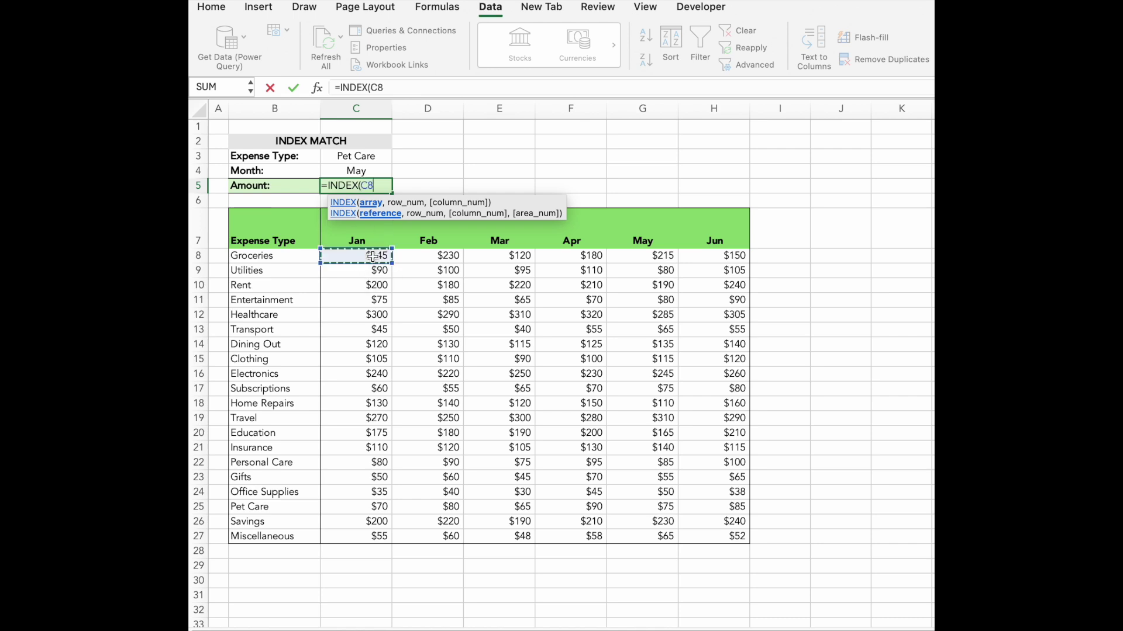
{"action": "left_click_drag", "start_coordinate": [373, 256], "coordinate": [684, 535]}
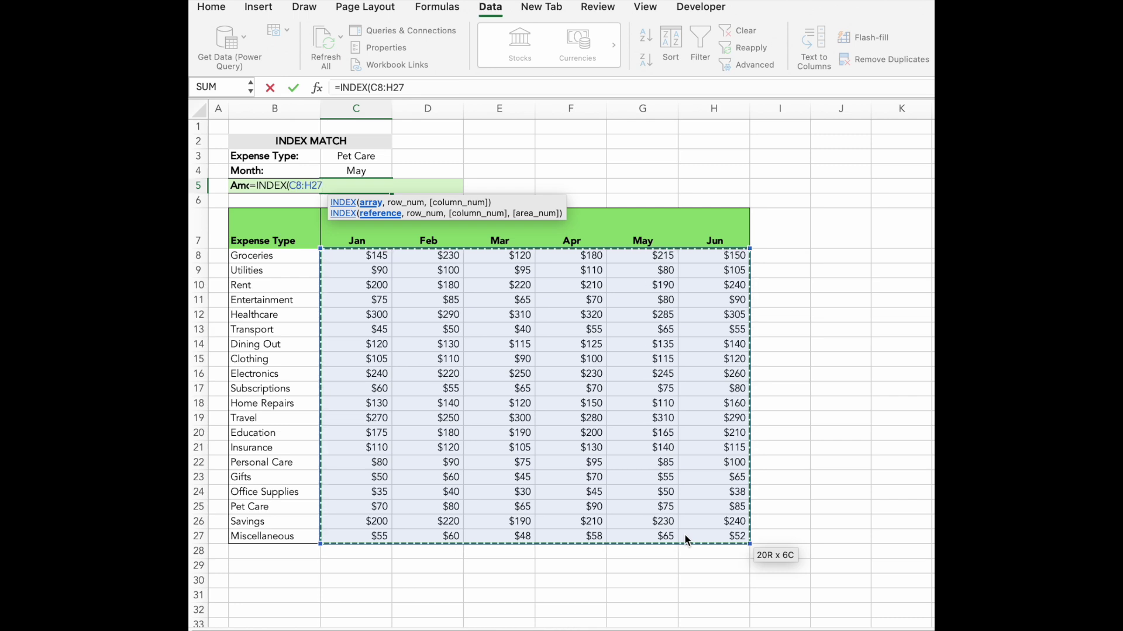
{"action": "type", "text": ","}
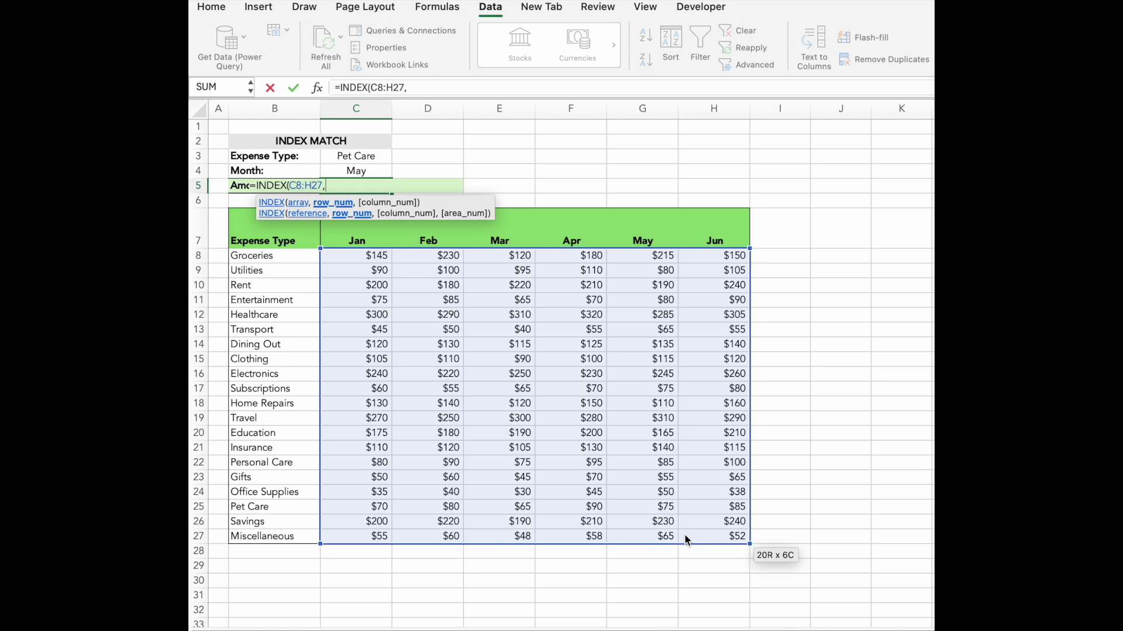
{"action": "type", "text": "mat"}
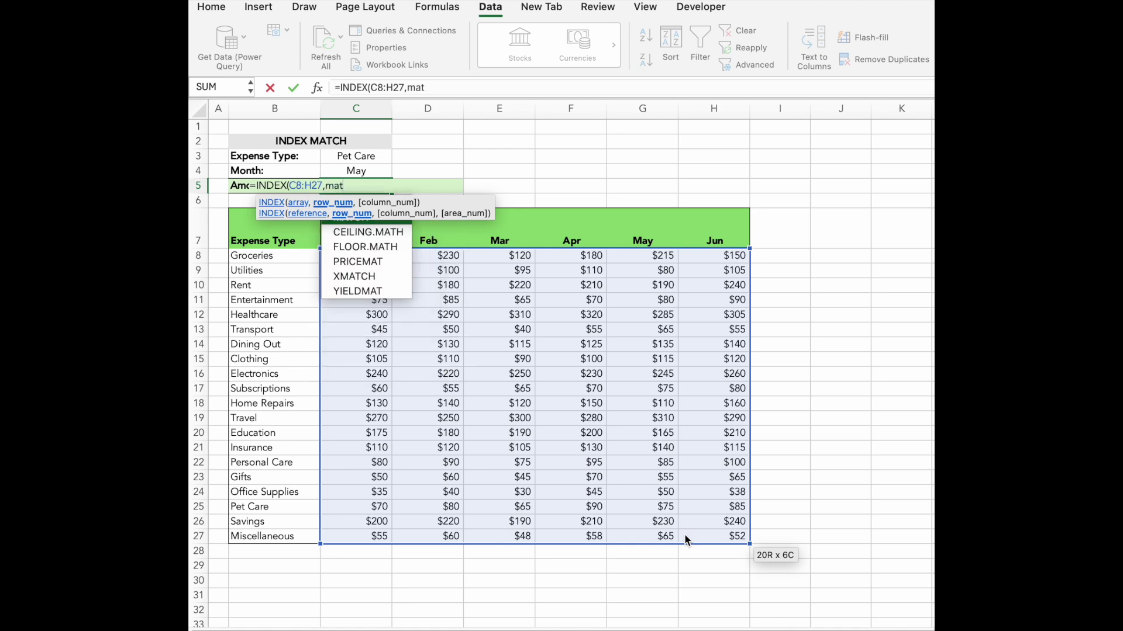
Add the row lookup MATCH(C3,B8:B27,0) for the Pet Care expense type in C3
{"action": "key", "text": "Tab"}
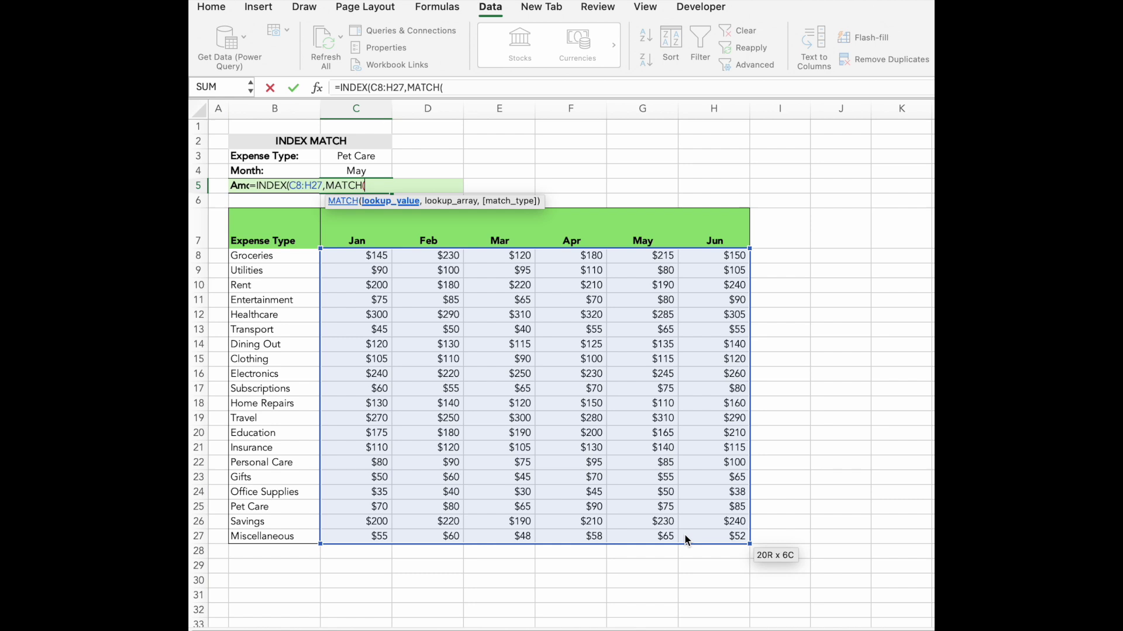
{"action": "left_click", "coordinate": [377, 155]}
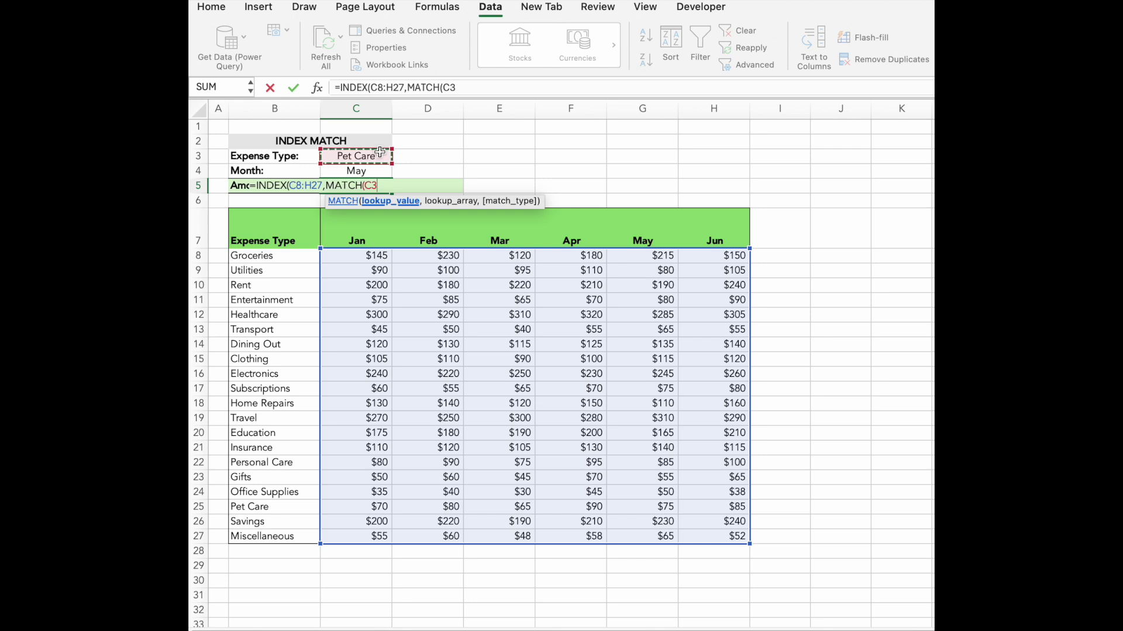
{"action": "type", "text": ","}
{"action": "left_click", "coordinate": [289, 255]}
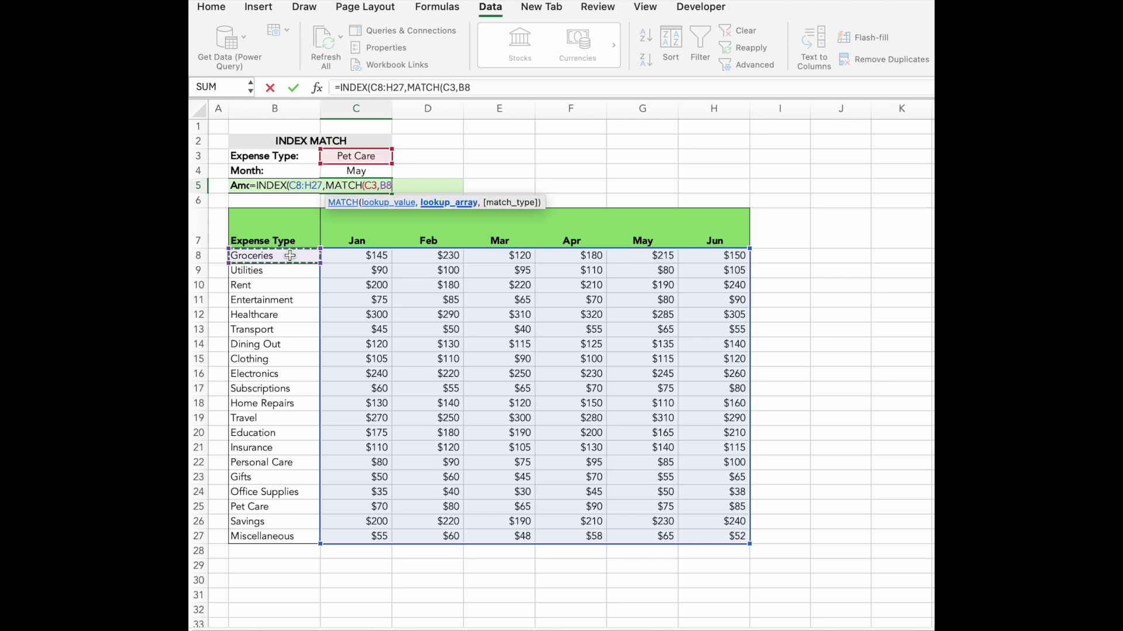
{"action": "key", "text": "shift+Down"}
{"action": "key", "text": "shift+Down"}
{"action": "key", "text": "shift+Down"}
{"action": "key", "text": "shift+Down"}
{"action": "key", "text": "shift+Down"}
{"action": "key", "text": "shift+Down"}
{"action": "key", "text": "shift+Down"}
{"action": "key", "text": "shift+Down"}
{"action": "key", "text": "shift+Down"}
{"action": "key", "text": "shift+Down"}
{"action": "key", "text": "shift+Down"}
{"action": "key", "text": "shift+Down"}
{"action": "key", "text": "shift+Down"}
{"action": "key", "text": "shift+Down"}
{"action": "key", "text": "shift+Down"}
{"action": "key", "text": "shift+Down"}
{"action": "key", "text": "shift+Down"}
{"action": "key", "text": "shift+Down"}
{"action": "key", "text": "shift+Down"}
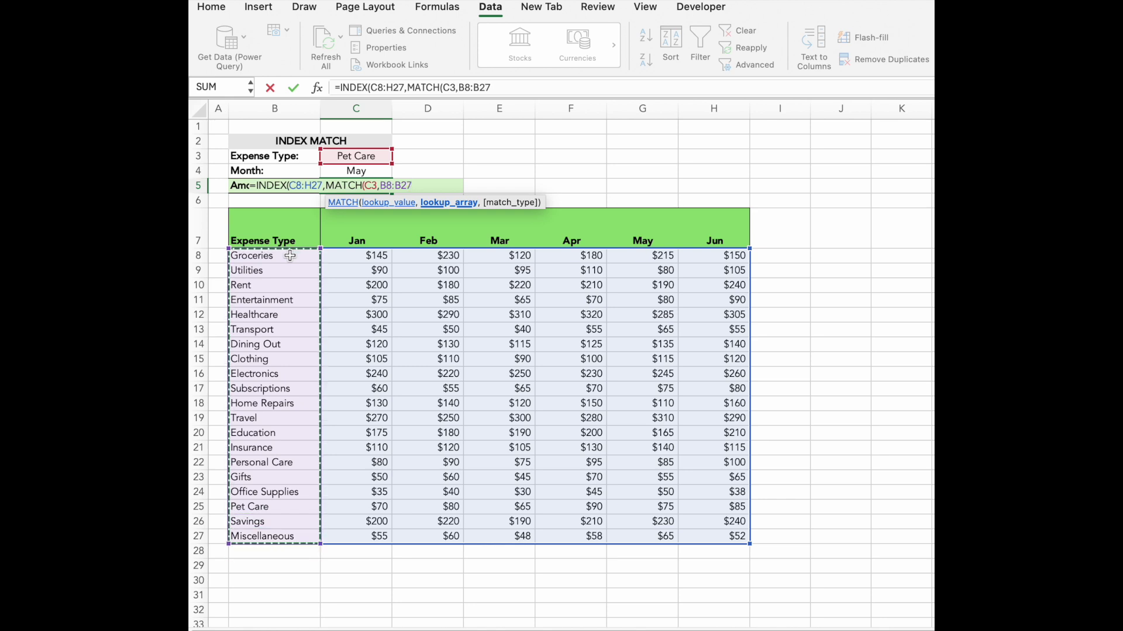
{"action": "type", "text": ","}
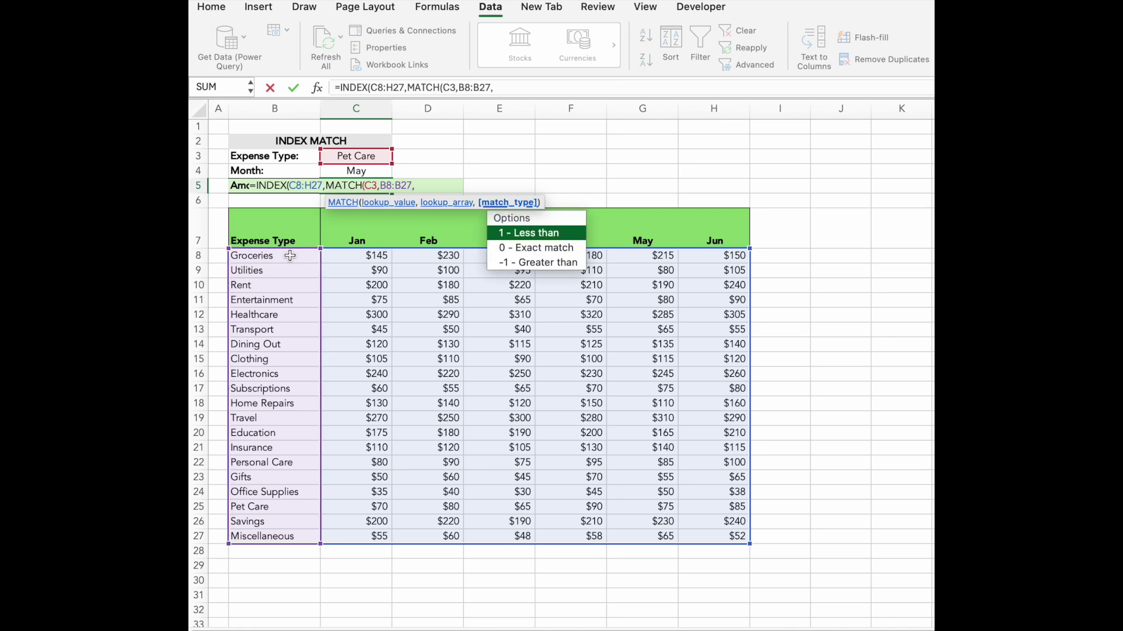
{"action": "double_click", "coordinate": [562, 248]}
{"action": "type", "text": "),"}
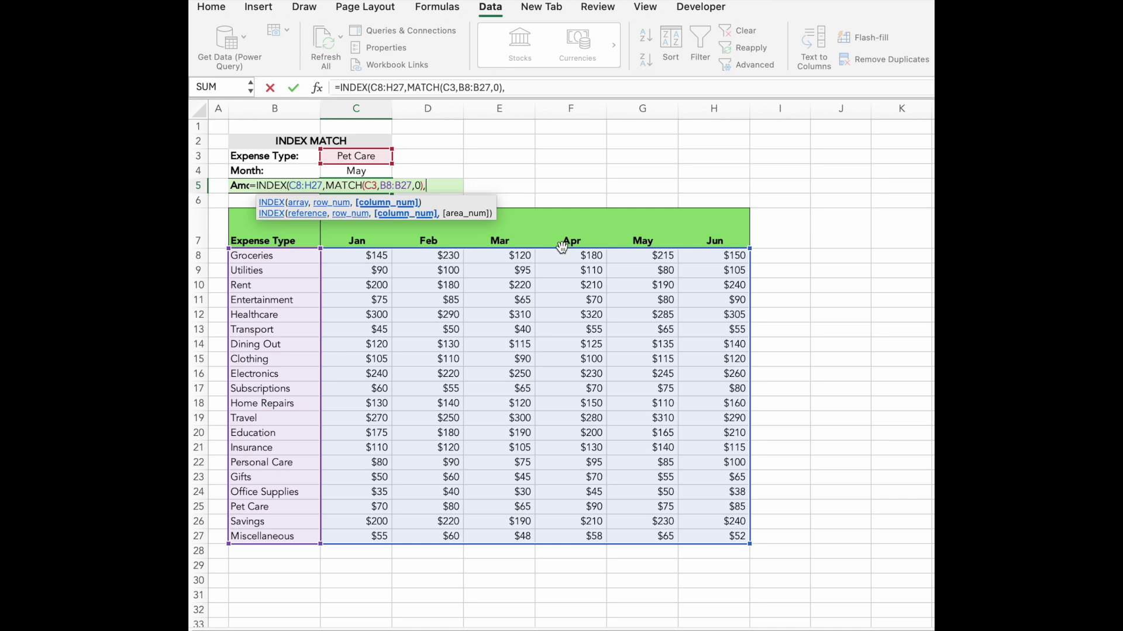
Add the column lookup MATCH(C4,C7:H7,0) on the month headers and close the formula
{"action": "type", "text": "ma"}
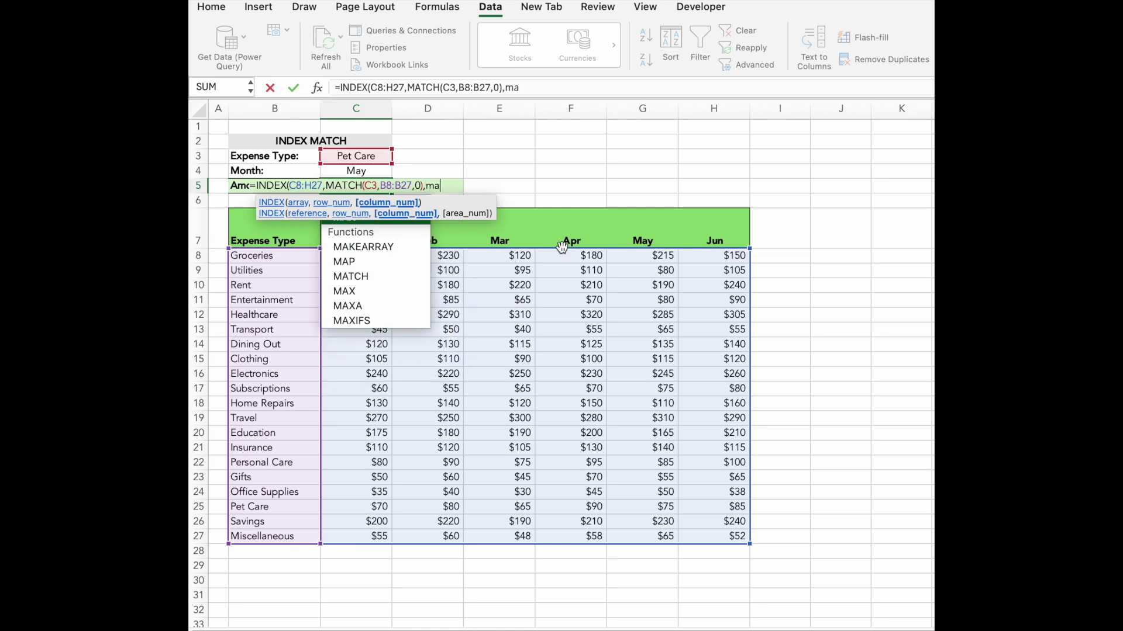
{"action": "type", "text": "t"}
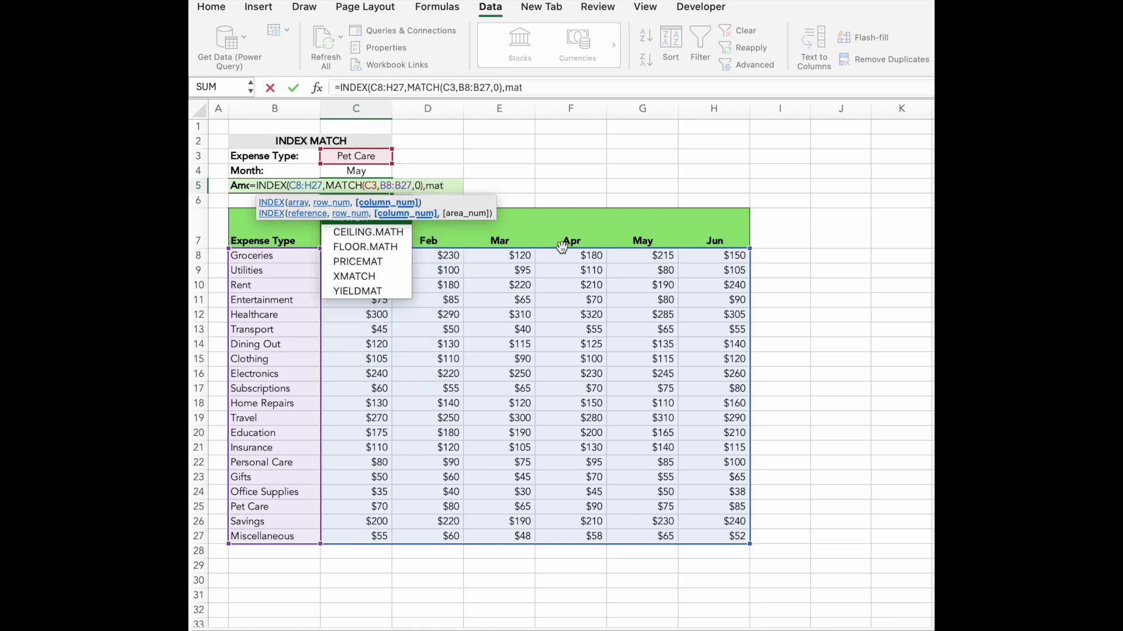
{"action": "key", "text": "Tab"}
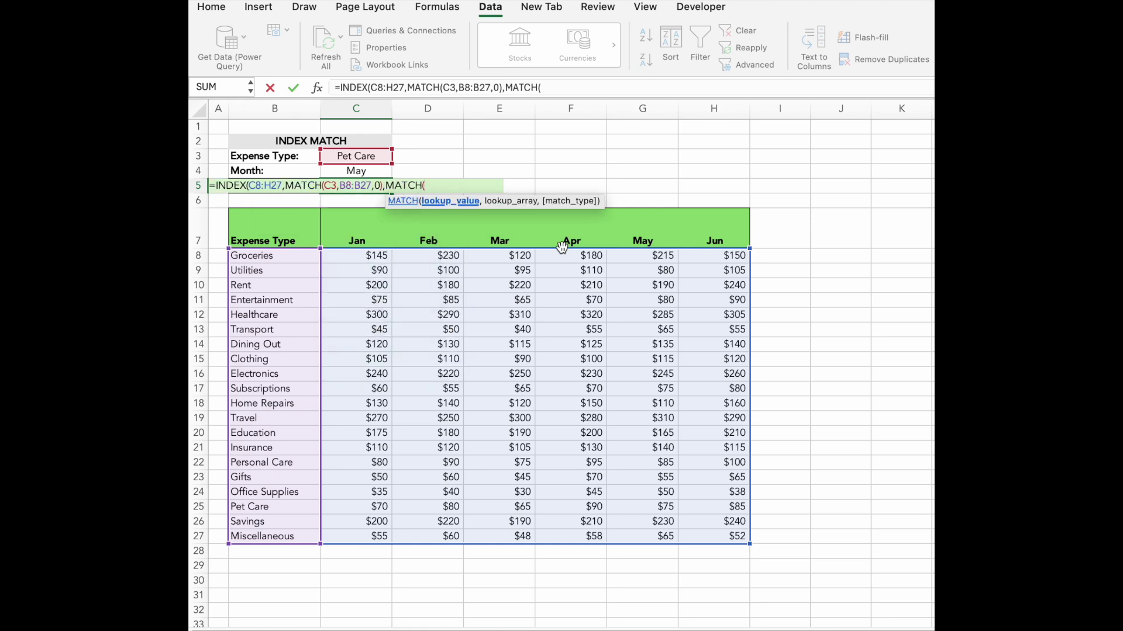
{"action": "left_click", "coordinate": [361, 172]}
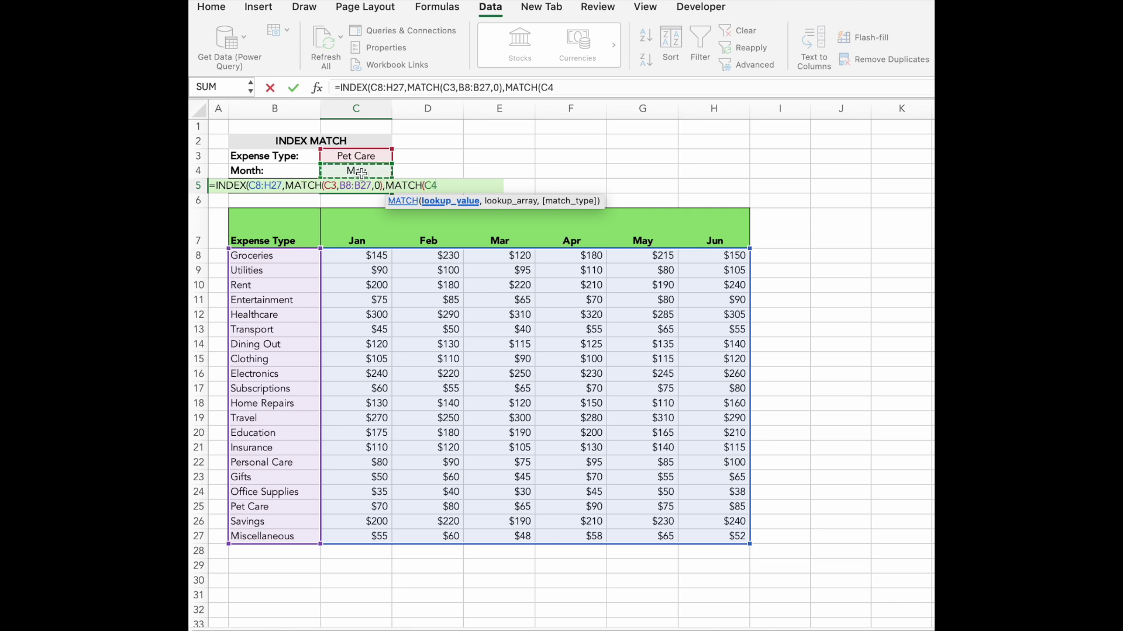
{"action": "type", "text": ","}
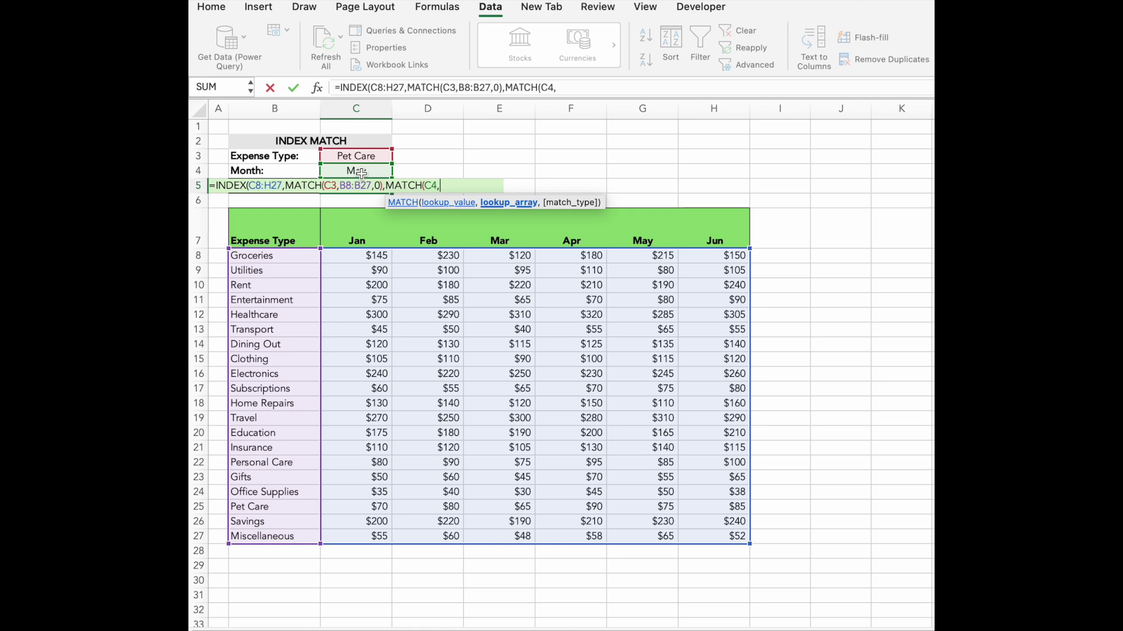
{"action": "left_click", "coordinate": [367, 233]}
{"action": "key", "text": "shift+Right"}
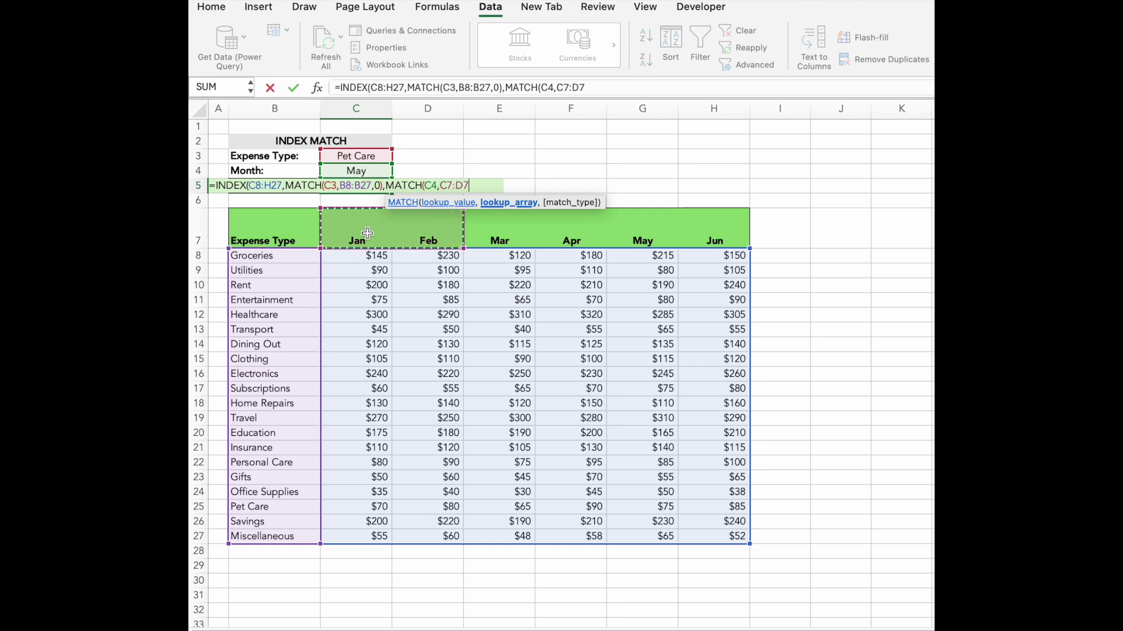
{"action": "key", "text": "shift+Right"}
{"action": "key", "text": "shift+Right"}
{"action": "key", "text": "shift+Right"}
{"action": "key", "text": "shift+Right"}
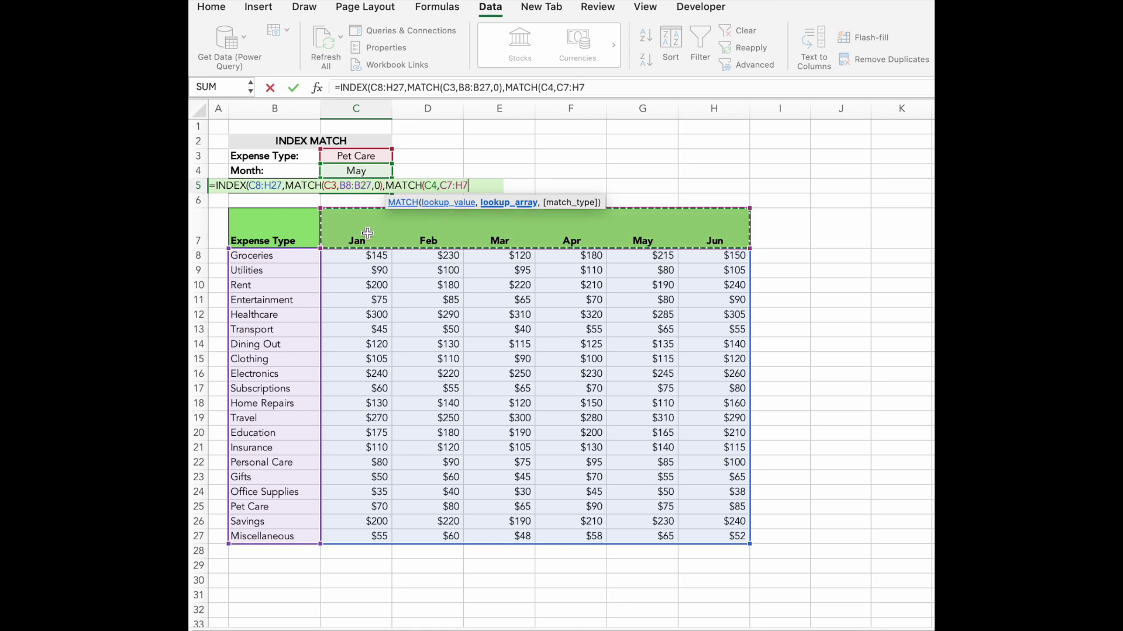
{"action": "type", "text": ","}
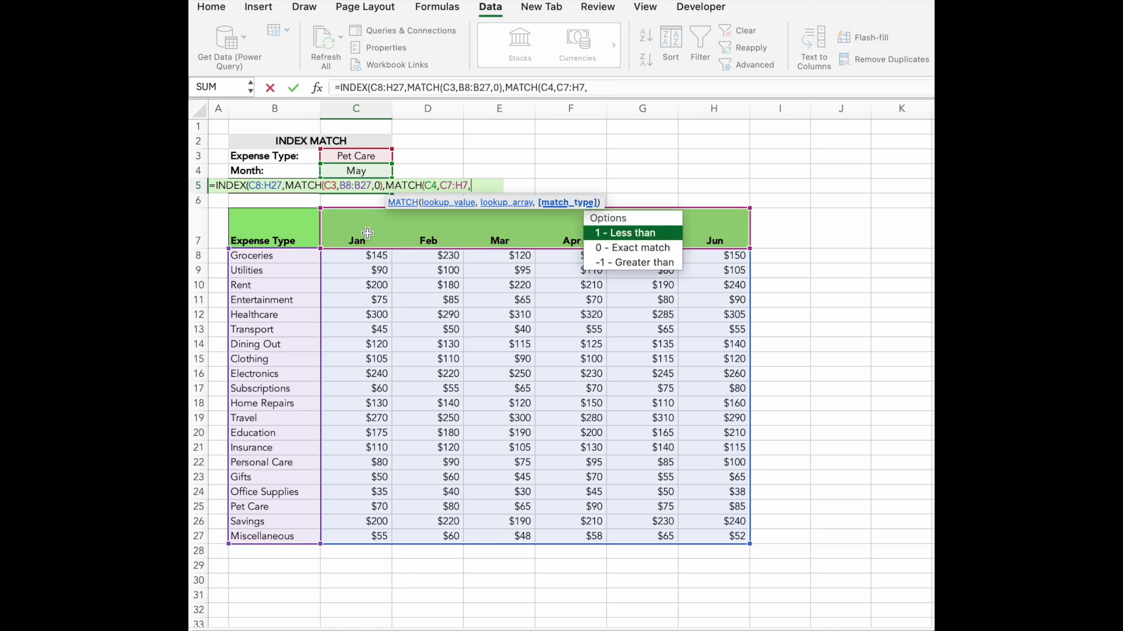
{"action": "key", "text": "Down"}
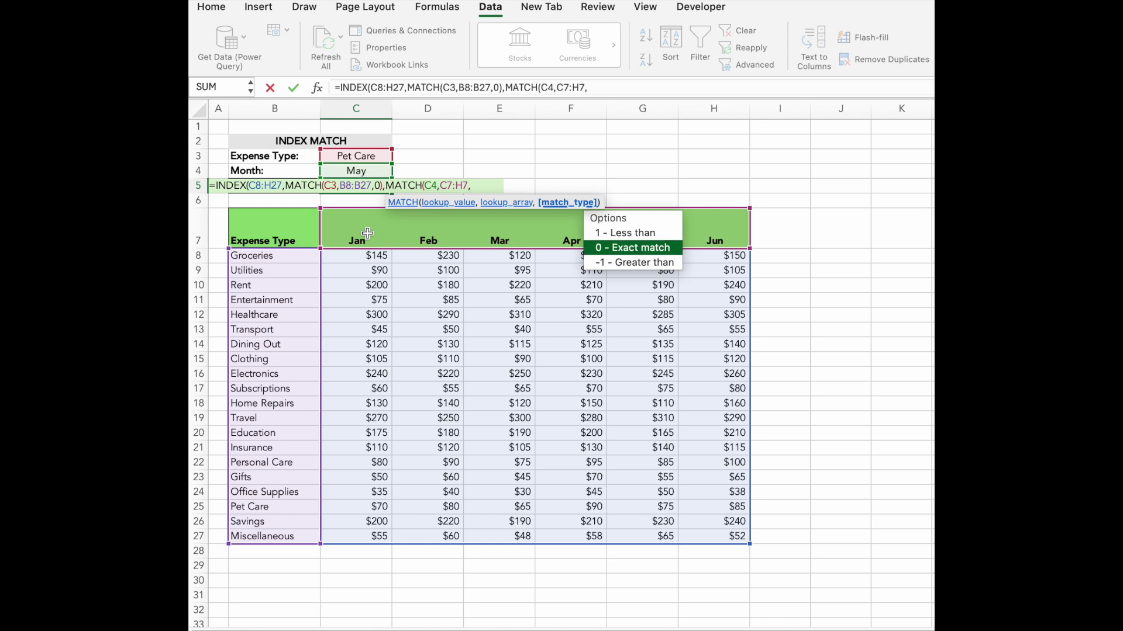
{"action": "key", "text": "Tab"}
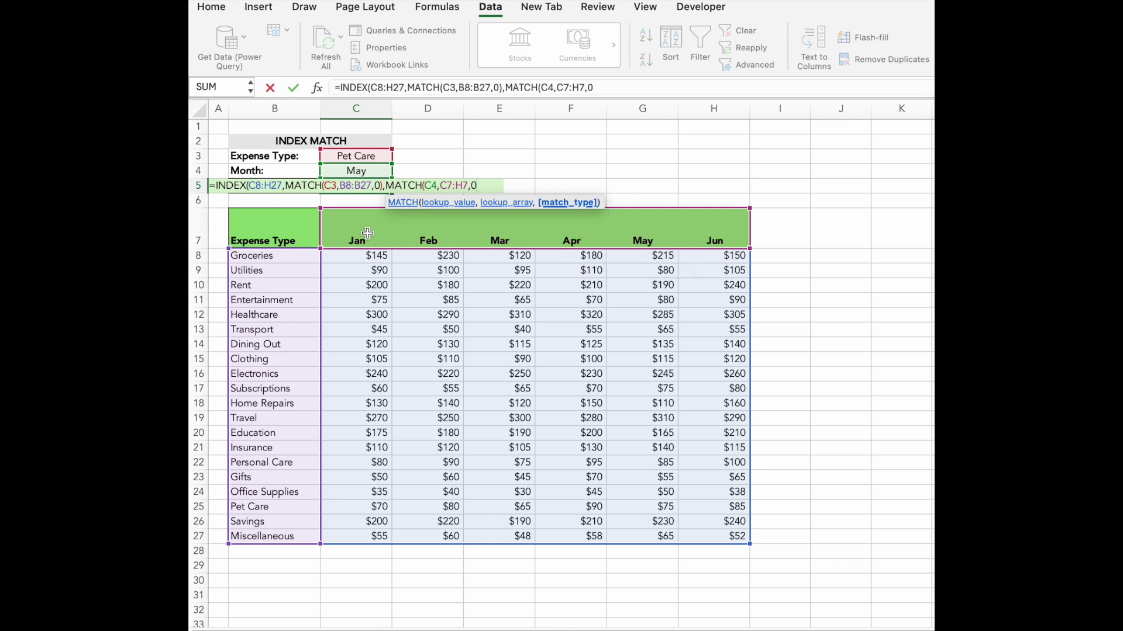
{"action": "type", "text": "))"}
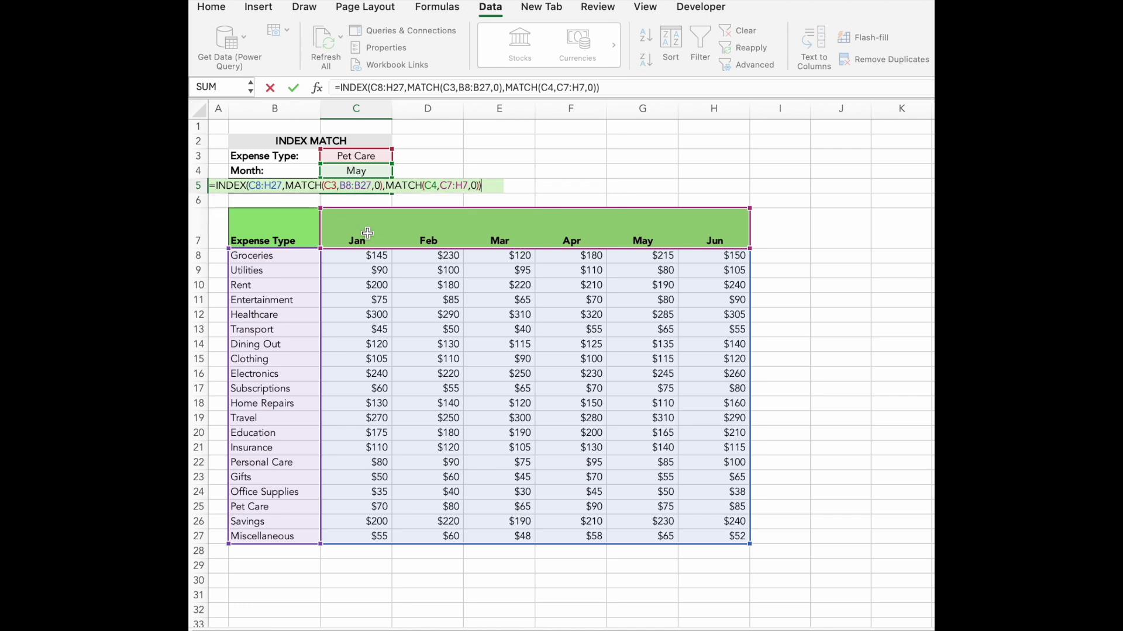
Enter the formula, then set C3 to Clothing and C4 to Mar to get $90
{"action": "key", "text": "Return"}
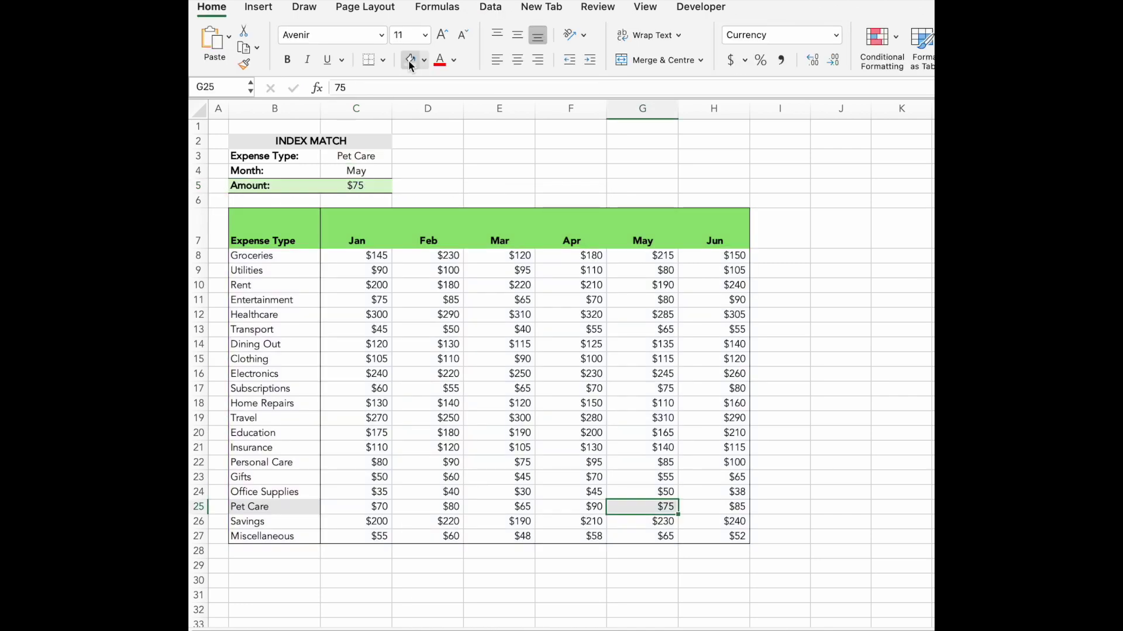
{"action": "left_click", "coordinate": [345, 188]}
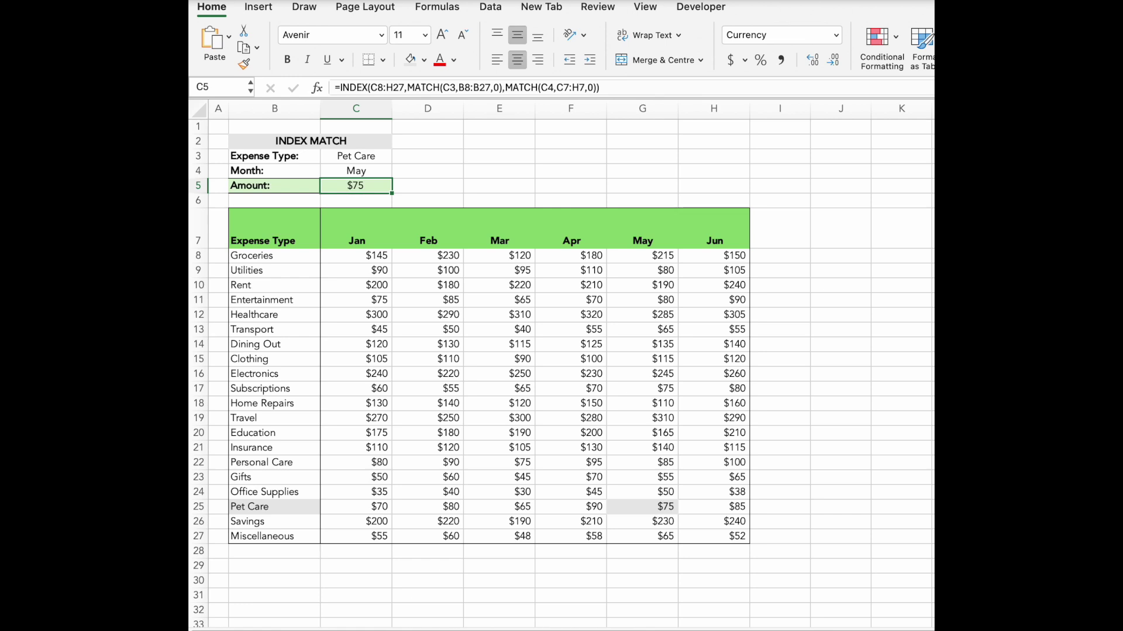
{"action": "left_click", "coordinate": [356, 156]}
{"action": "left_click", "coordinate": [398, 156]}
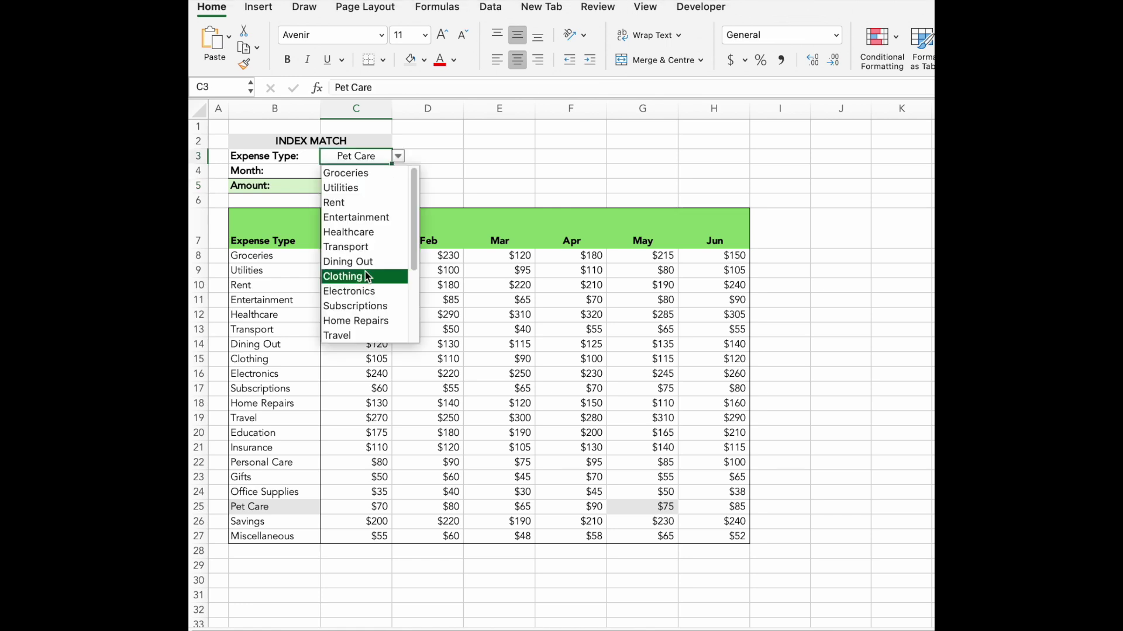
{"action": "left_click", "coordinate": [364, 276]}
{"action": "left_click", "coordinate": [386, 171]}
{"action": "left_click", "coordinate": [398, 171]}
{"action": "left_click", "coordinate": [345, 217]}
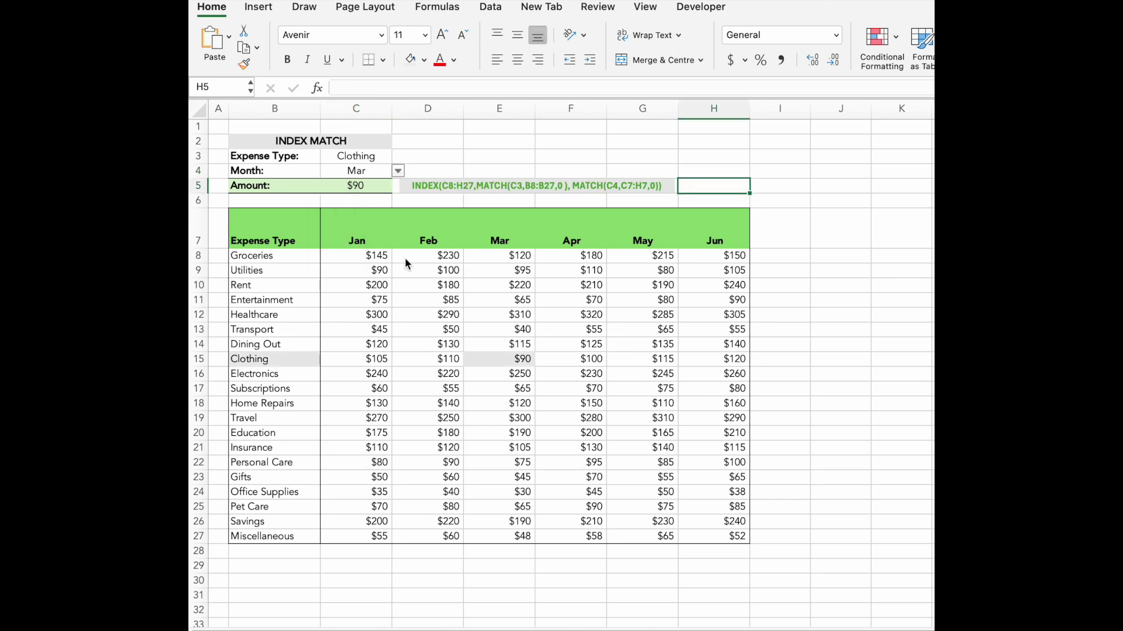
{"action": "left_click", "coordinate": [376, 181]}
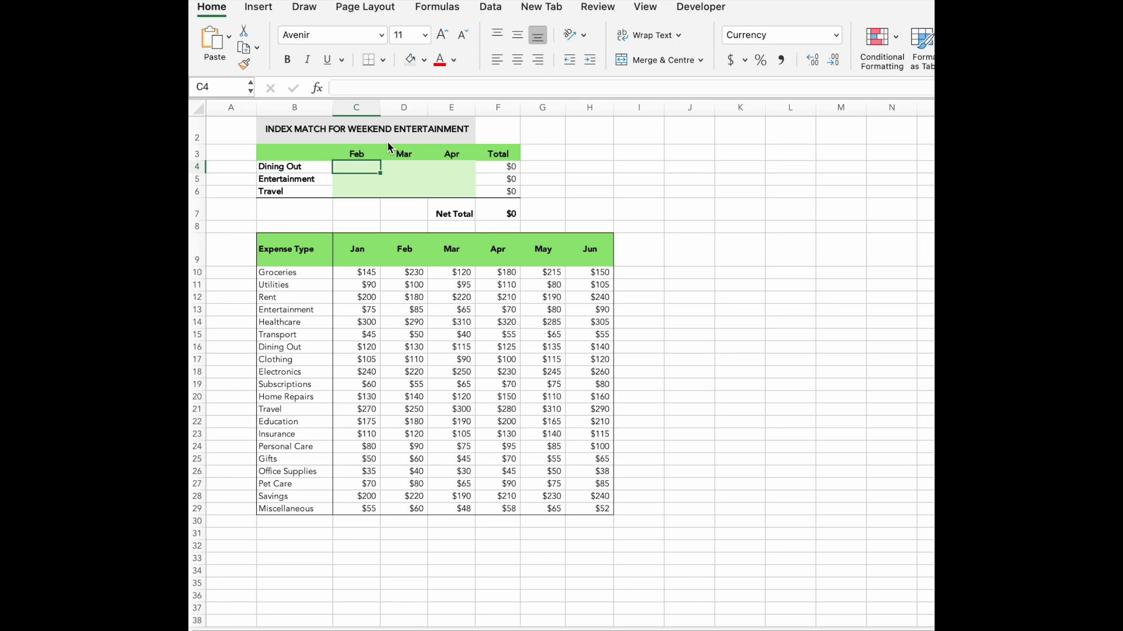
Start C4's formula as =INDEX($C$10:$H$29, using the whole Jan–Jun expense grid as the array
{"action": "type", "text": "=INDEX("}
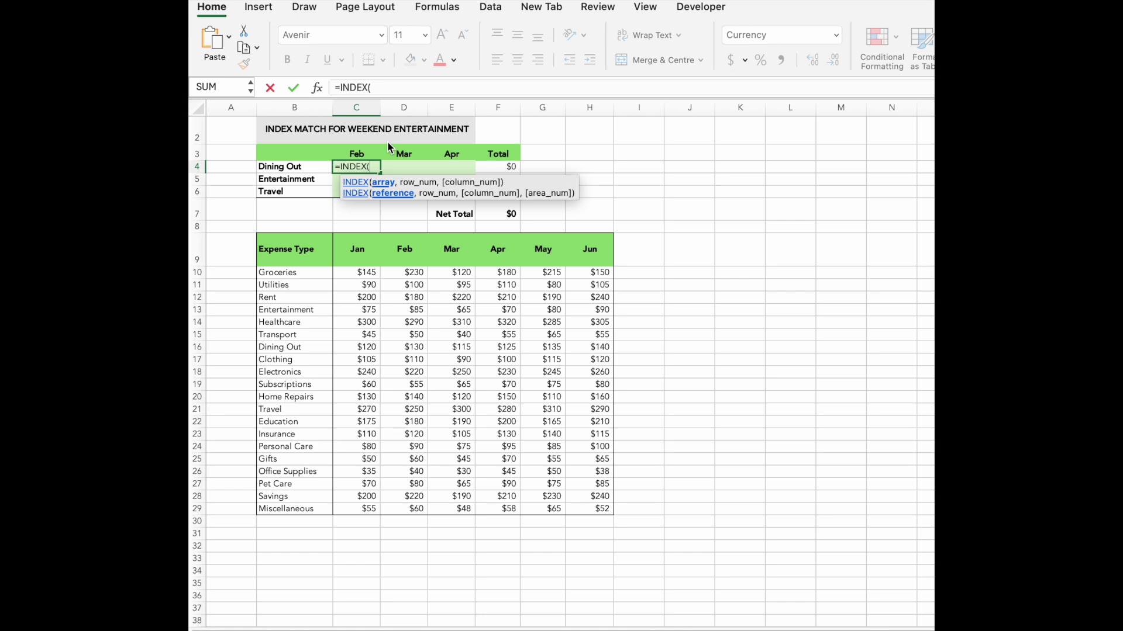
{"action": "left_click", "coordinate": [357, 273]}
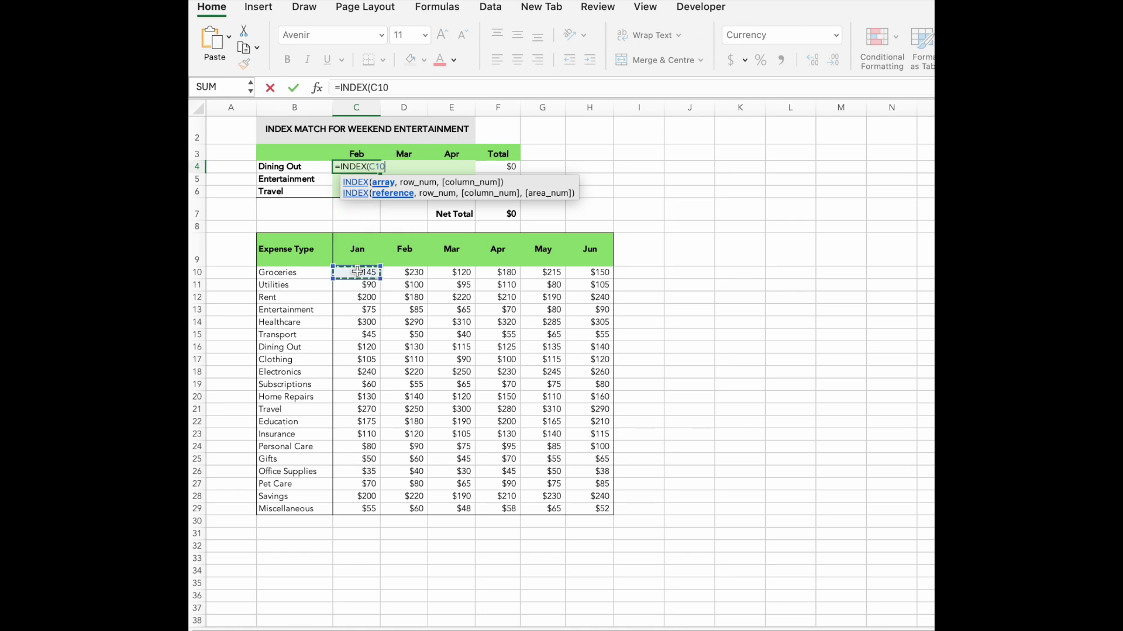
{"action": "key", "text": "shift+Right"}
{"action": "key", "text": "shift+Right"}
{"action": "key", "text": "shift+Right"}
{"action": "key", "text": "shift+Right"}
{"action": "key", "text": "shift+Right"}
{"action": "key", "text": "shift+Down"}
{"action": "key", "text": "shift+Down"}
{"action": "key", "text": "shift+Down"}
{"action": "key", "text": "shift+Down"}
{"action": "key", "text": "shift+Down"}
{"action": "key", "text": "shift+Down"}
{"action": "key", "text": "shift+Down"}
{"action": "key", "text": "shift+Down"}
{"action": "key", "text": "shift+Down"}
{"action": "key", "text": "shift+Down"}
{"action": "key", "text": "shift+Down"}
{"action": "key", "text": "shift+Down"}
{"action": "key", "text": "shift+Down"}
{"action": "key", "text": "shift+Down"}
{"action": "key", "text": "shift+Down"}
{"action": "key", "text": "shift+Down"}
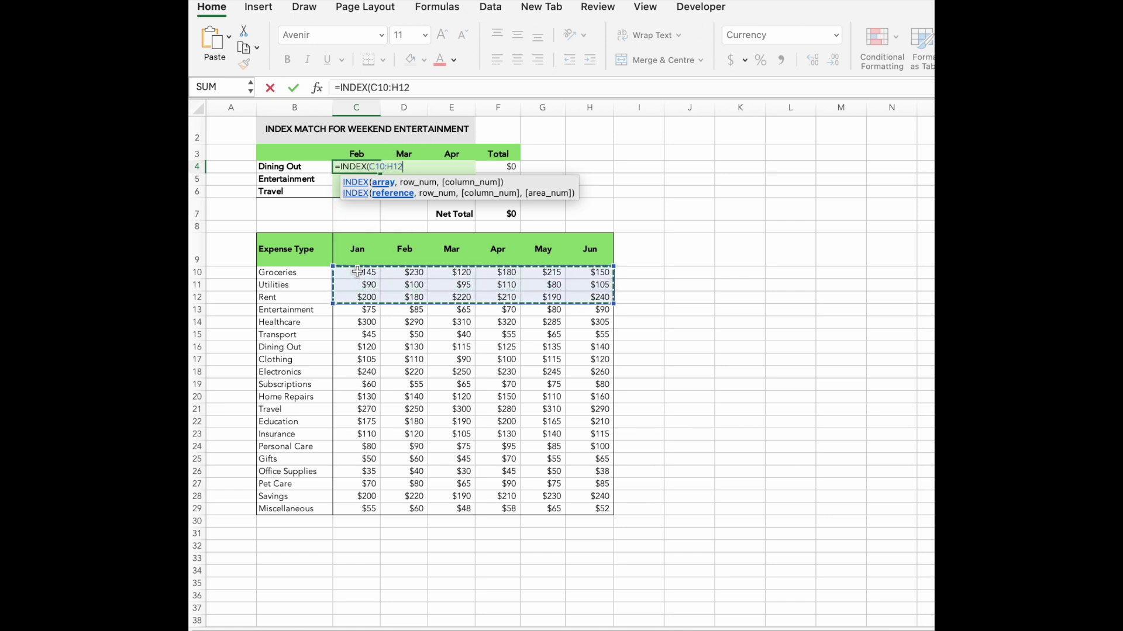
{"action": "key", "text": "shift+Down"}
{"action": "key", "text": "shift+Down"}
{"action": "key", "text": "shift+Down"}
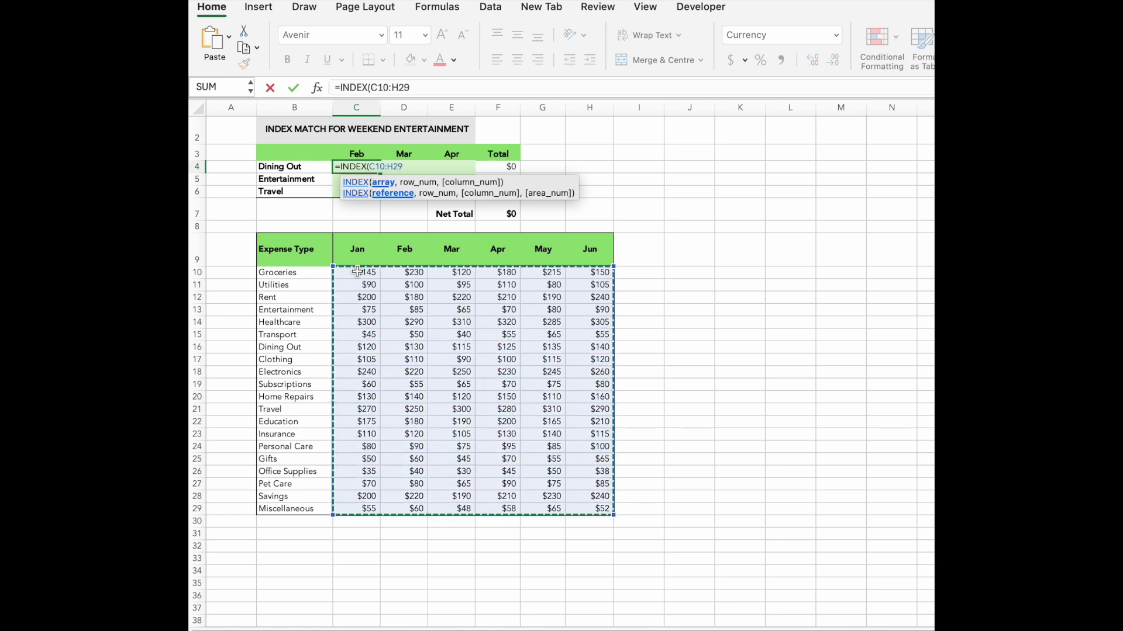
{"action": "key", "text": "F4"}
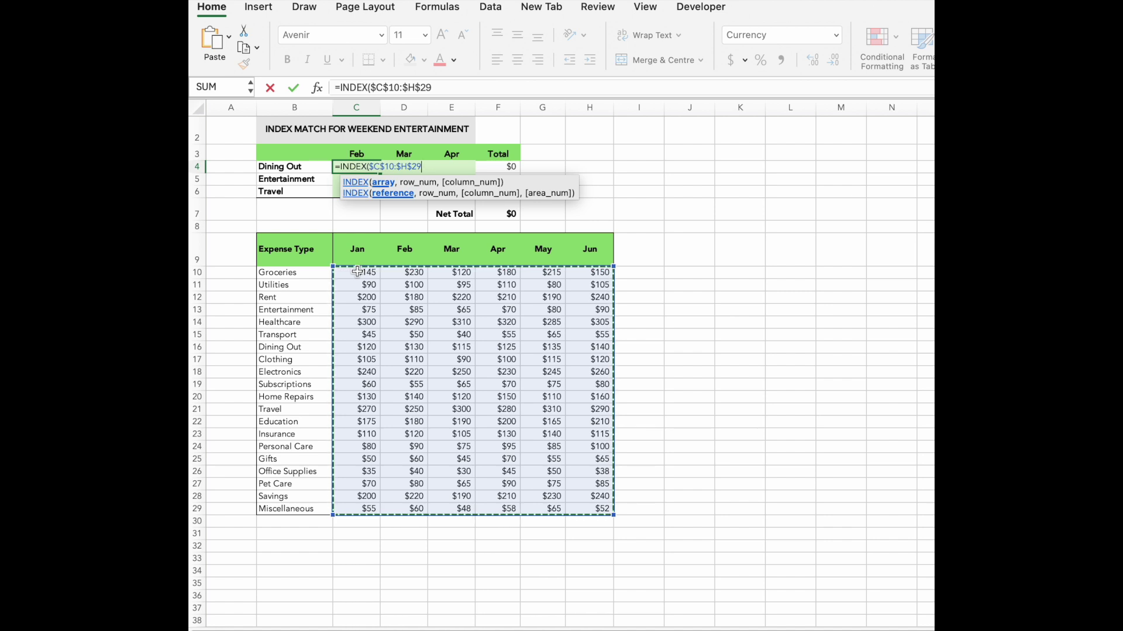
{"action": "type", "text": ","}
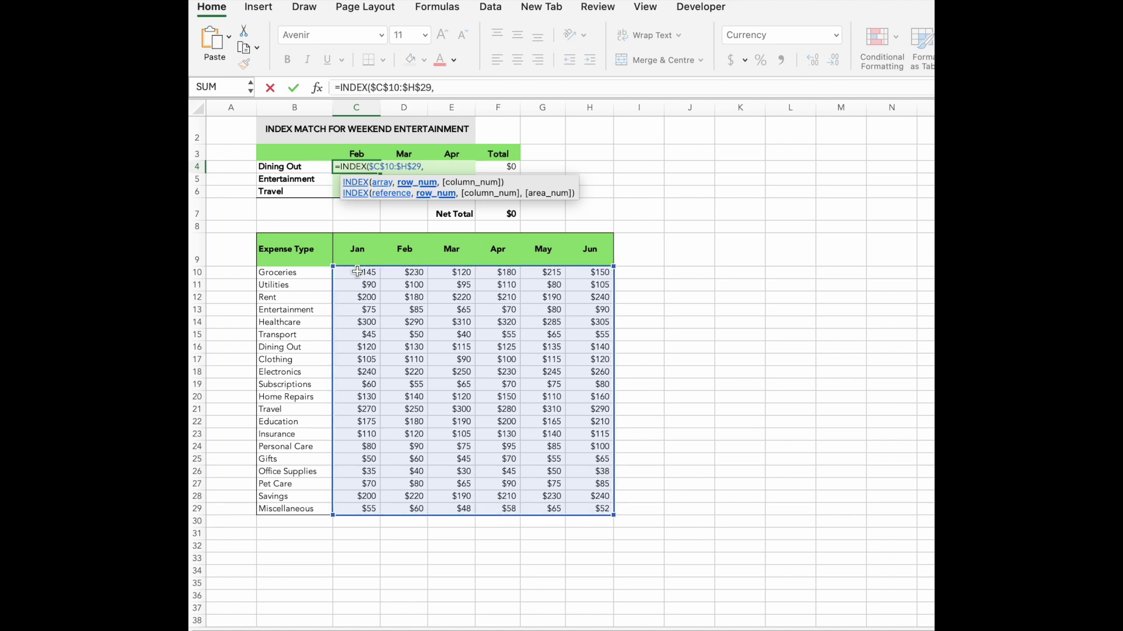
{"action": "type", "text": "ma"}
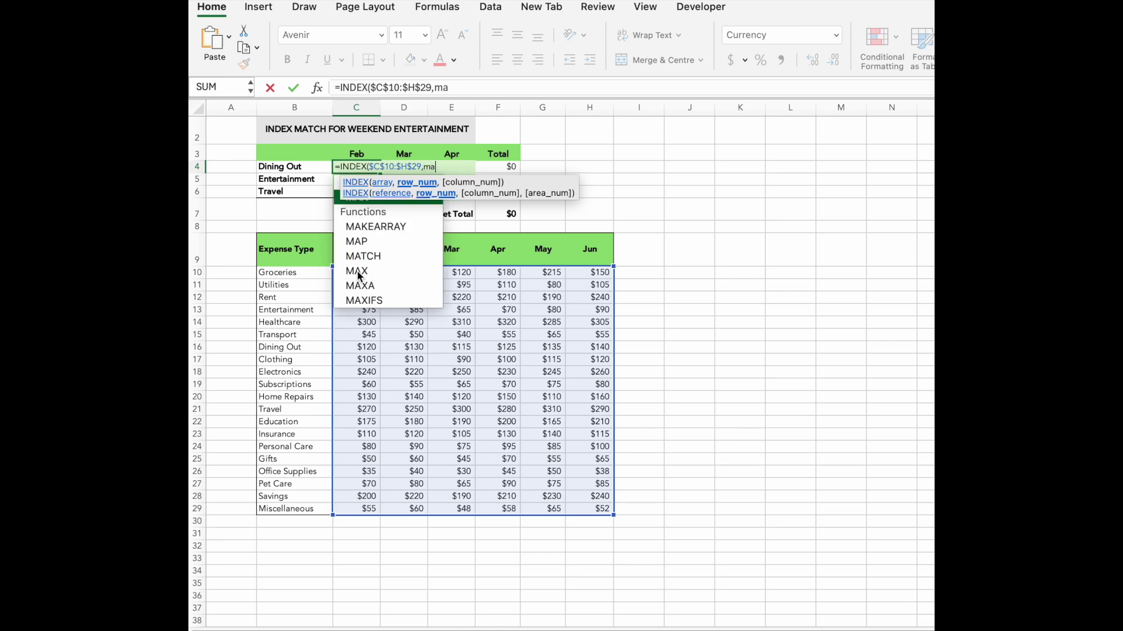
{"action": "type", "text": "t"}
Add MATCH(B$4,$B$10:$B$29,0) as the row argument, exactly matching Dining Out against the expense types
{"action": "key", "text": "Tab"}
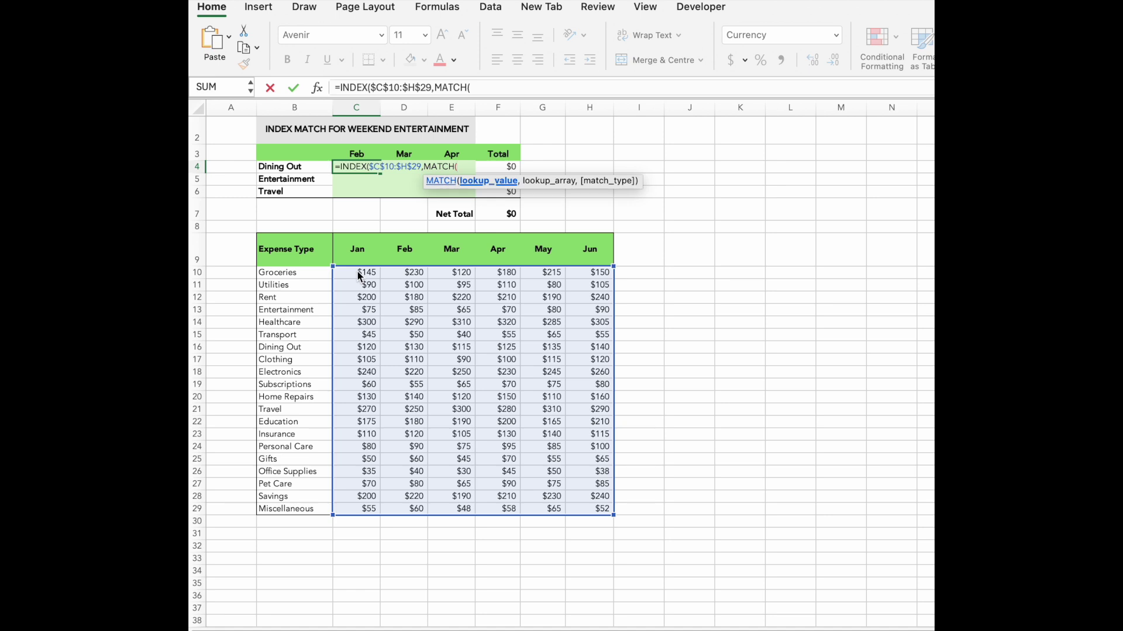
{"action": "left_click", "coordinate": [297, 168]}
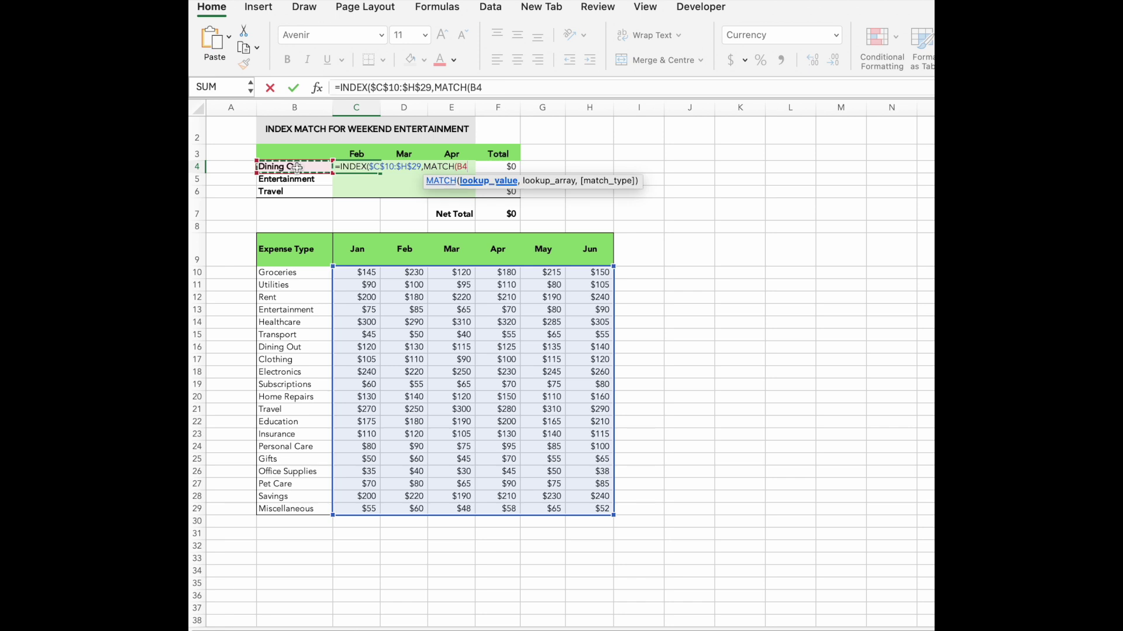
{"action": "key", "text": "F4"}
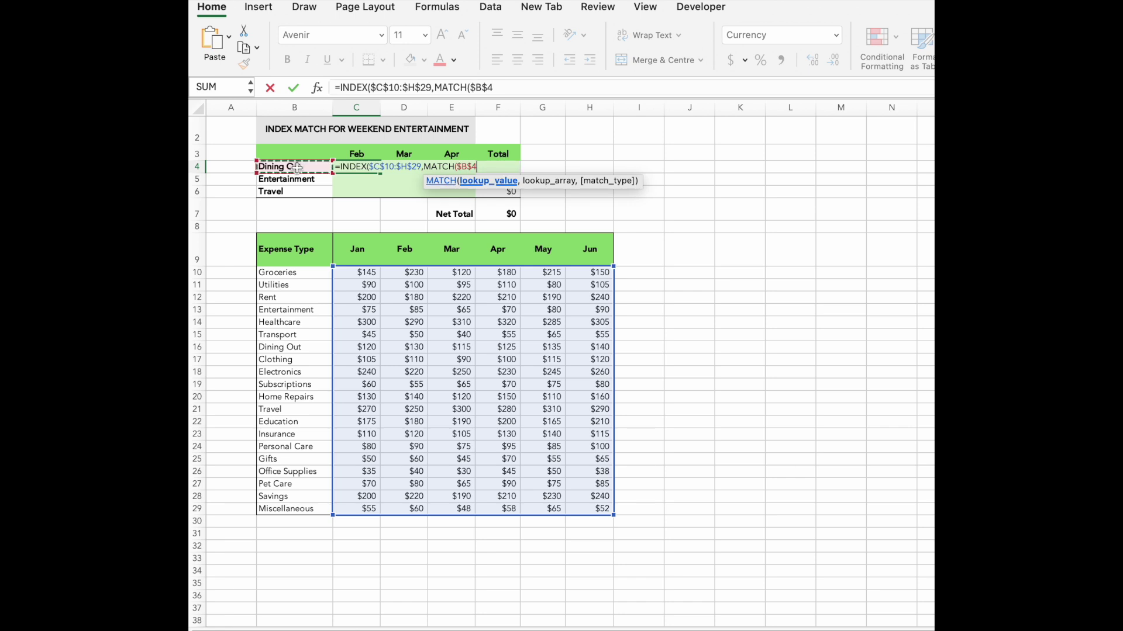
{"action": "key", "text": "F4"}
{"action": "type", "text": ","}
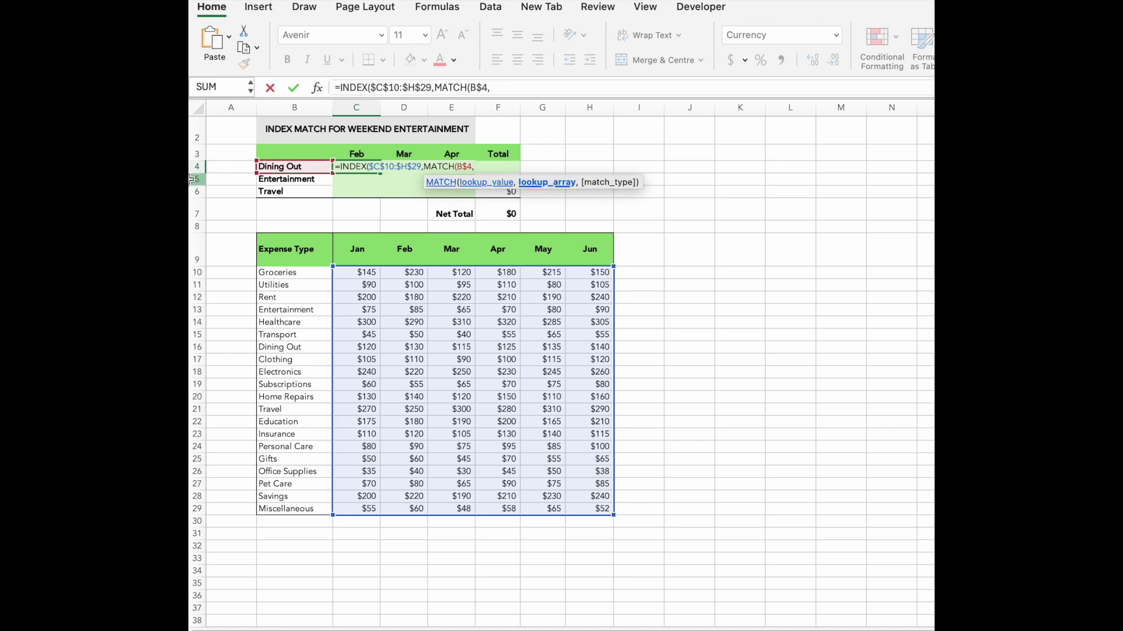
{"action": "left_click", "coordinate": [288, 270]}
{"action": "key", "text": "shift+Down"}
{"action": "key", "text": "shift+Down"}
{"action": "key", "text": "shift+Down"}
{"action": "key", "text": "shift+Down"}
{"action": "key", "text": "shift+Down"}
{"action": "key", "text": "shift+Down"}
{"action": "key", "text": "shift+Down"}
{"action": "key", "text": "shift+Down"}
{"action": "key", "text": "shift+Down"}
{"action": "key", "text": "shift+Down"}
{"action": "key", "text": "shift+Down"}
{"action": "key", "text": "shift+Down"}
{"action": "key", "text": "shift+Down"}
{"action": "key", "text": "shift+Down"}
{"action": "key", "text": "shift+Down"}
{"action": "key", "text": "shift+Down"}
{"action": "key", "text": "shift+Down"}
{"action": "key", "text": "shift+Down"}
{"action": "key", "text": "shift+Down"}
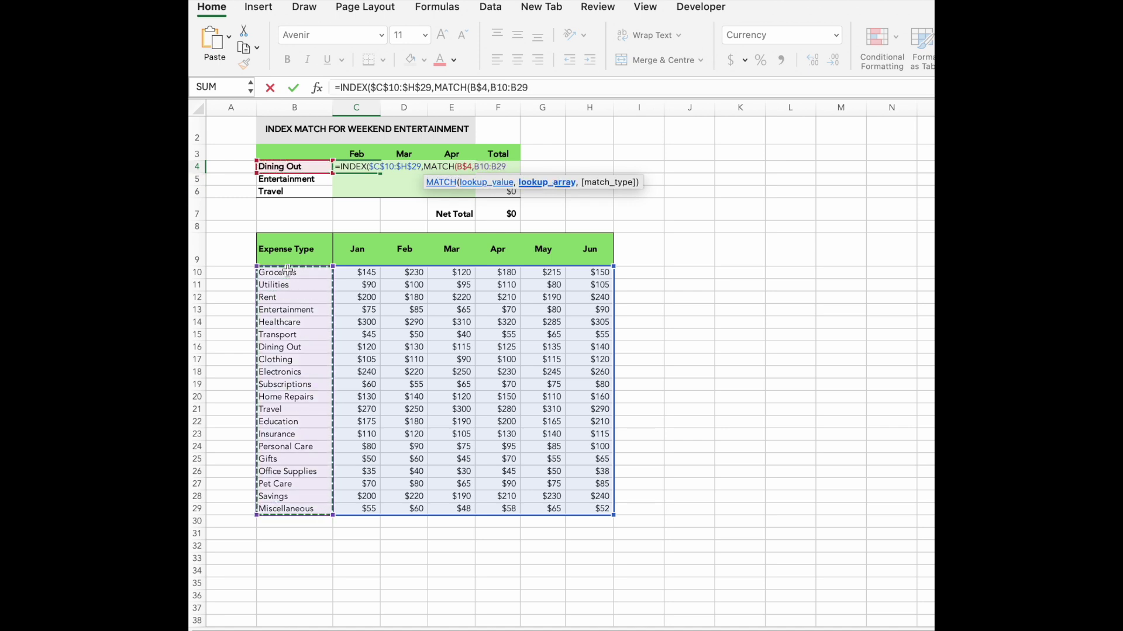
{"action": "key", "text": "F4"}
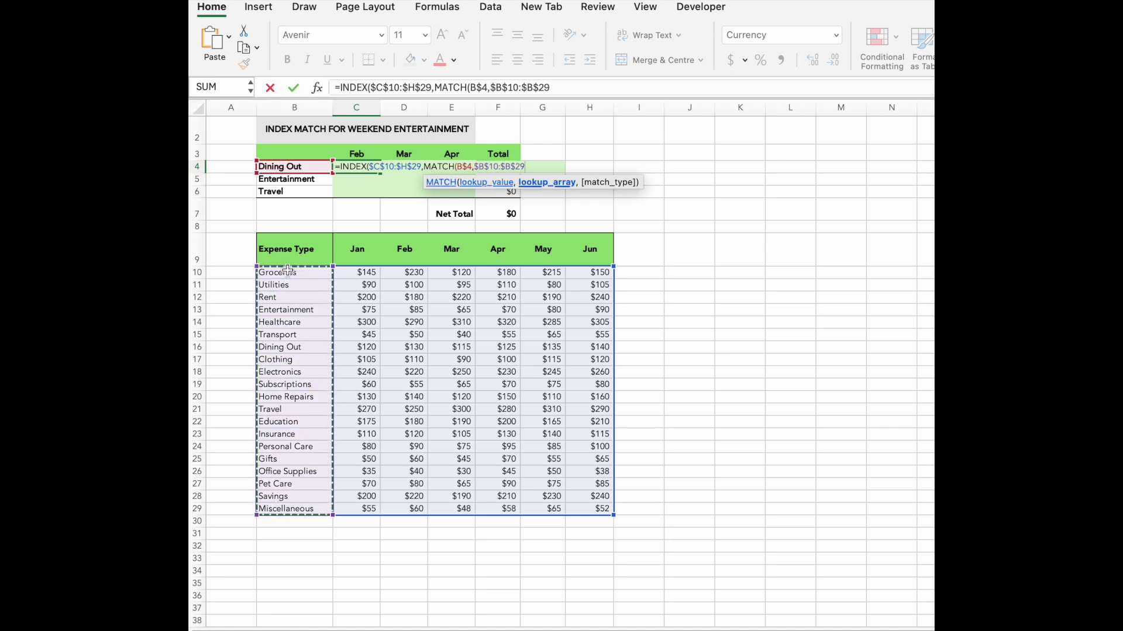
{"action": "type", "text": ","}
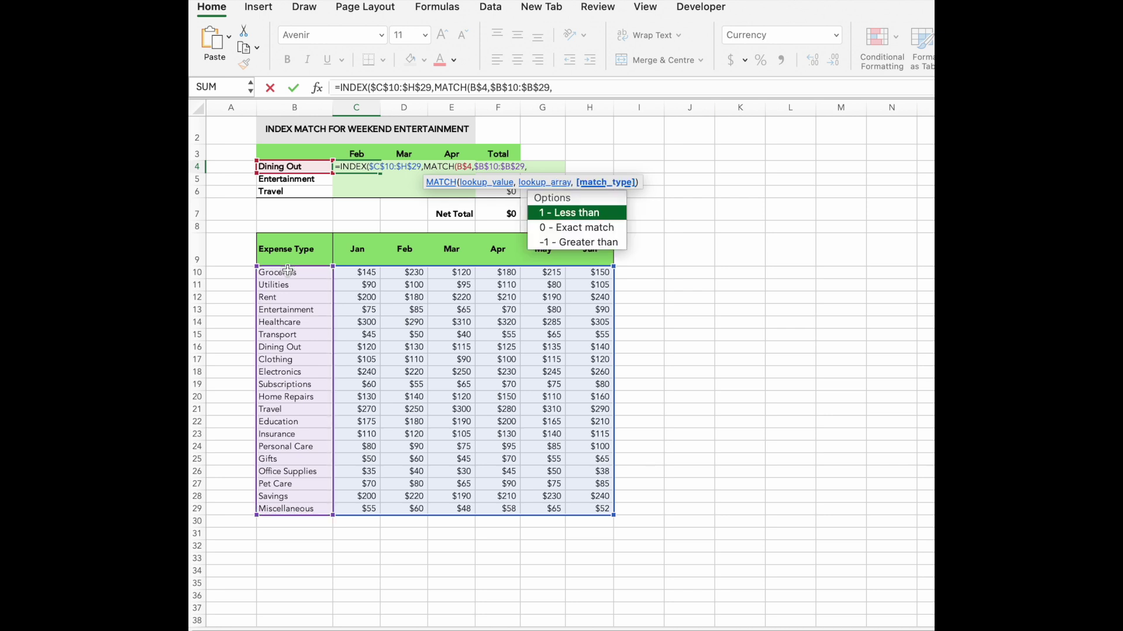
{"action": "key", "text": "Down"}
{"action": "key", "text": "Tab"}
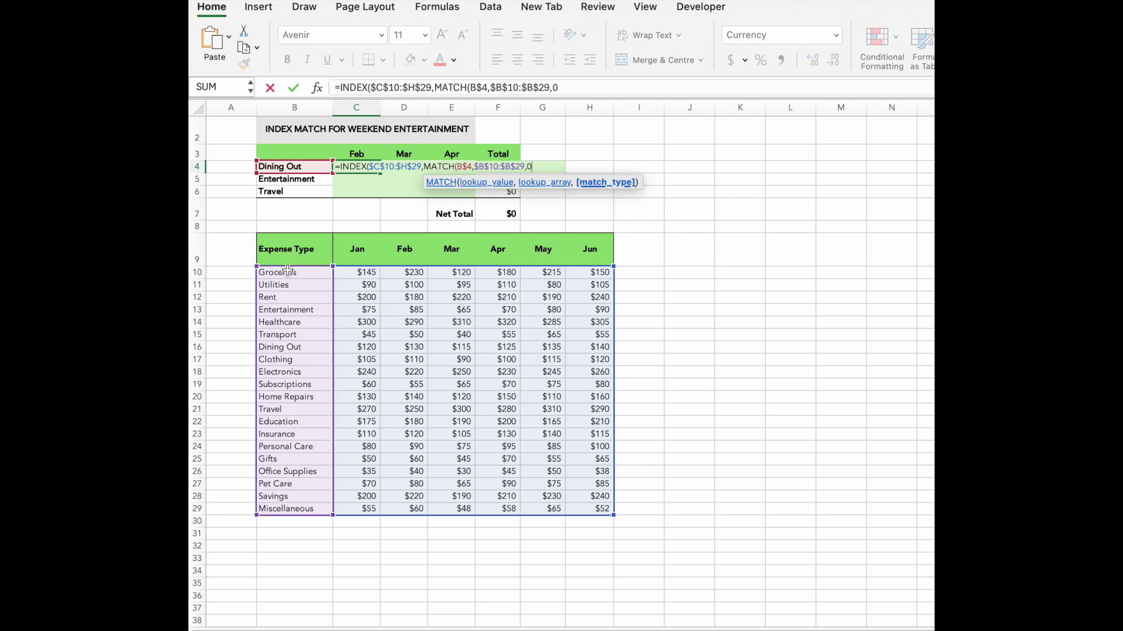
{"action": "type", "text": "),"}
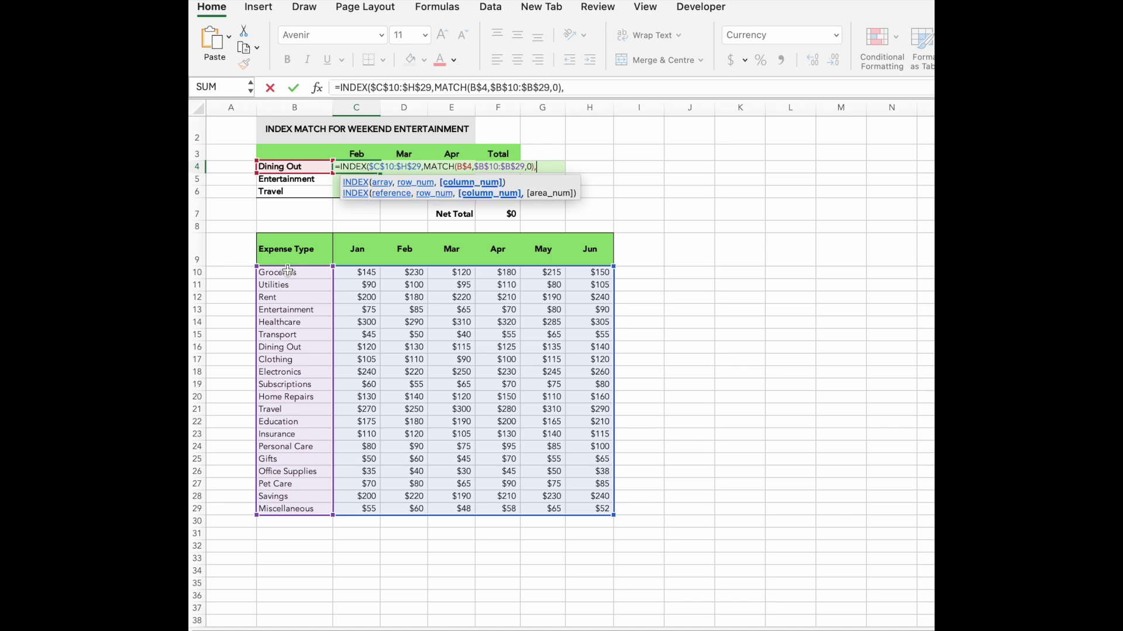
{"action": "type", "text": "MATCH("}
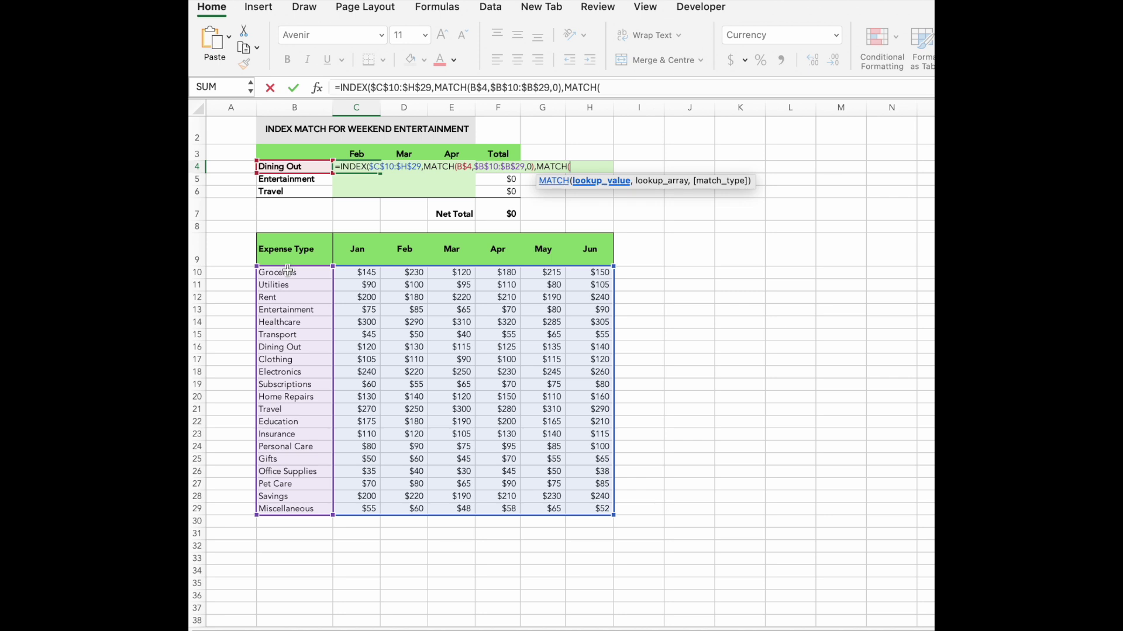
Complete the column lookup MATCH(C$3,$C$9:$H$9,0) and enter the formula, returning $130
{"action": "left_click", "coordinate": [357, 151]}
{"action": "key", "text": "F4"}
{"action": "key", "text": "F4"}
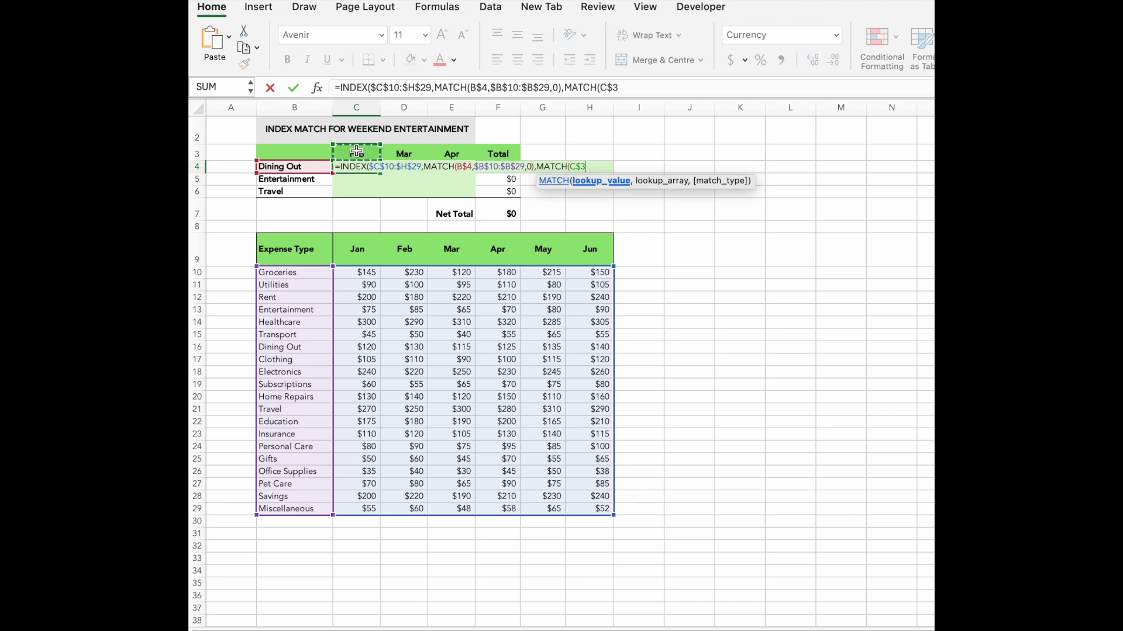
{"action": "type", "text": ","}
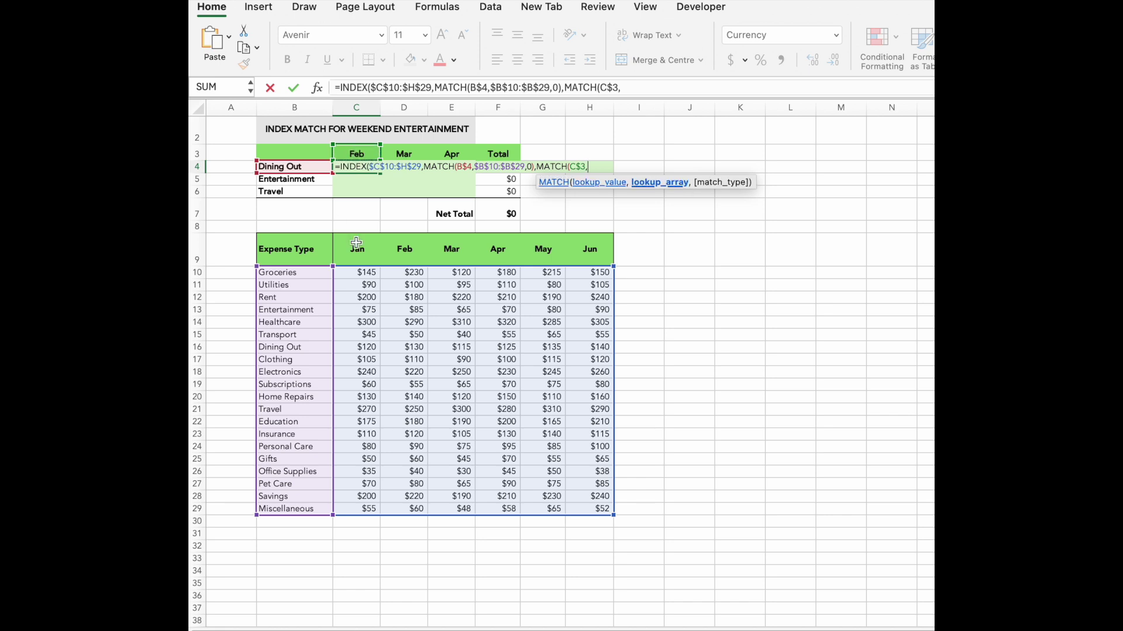
{"action": "left_click", "coordinate": [358, 245]}
{"action": "key", "text": "ctrl+shift+Right"}
{"action": "key", "text": "F4"}
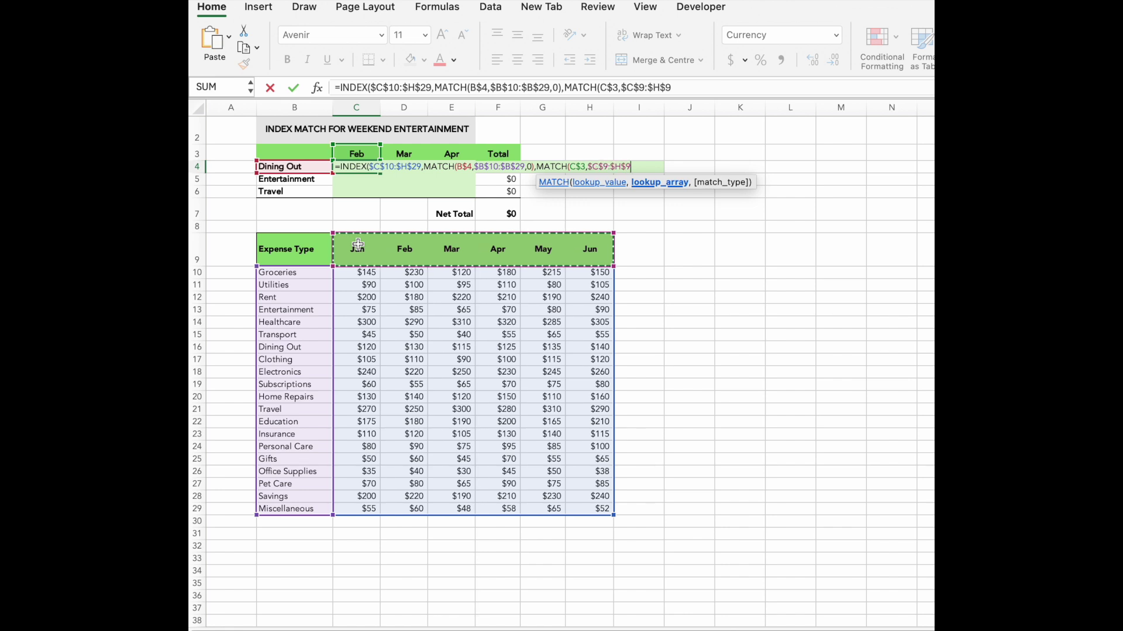
{"action": "type", "text": ")"}
{"action": "key", "text": "BackSpace"}
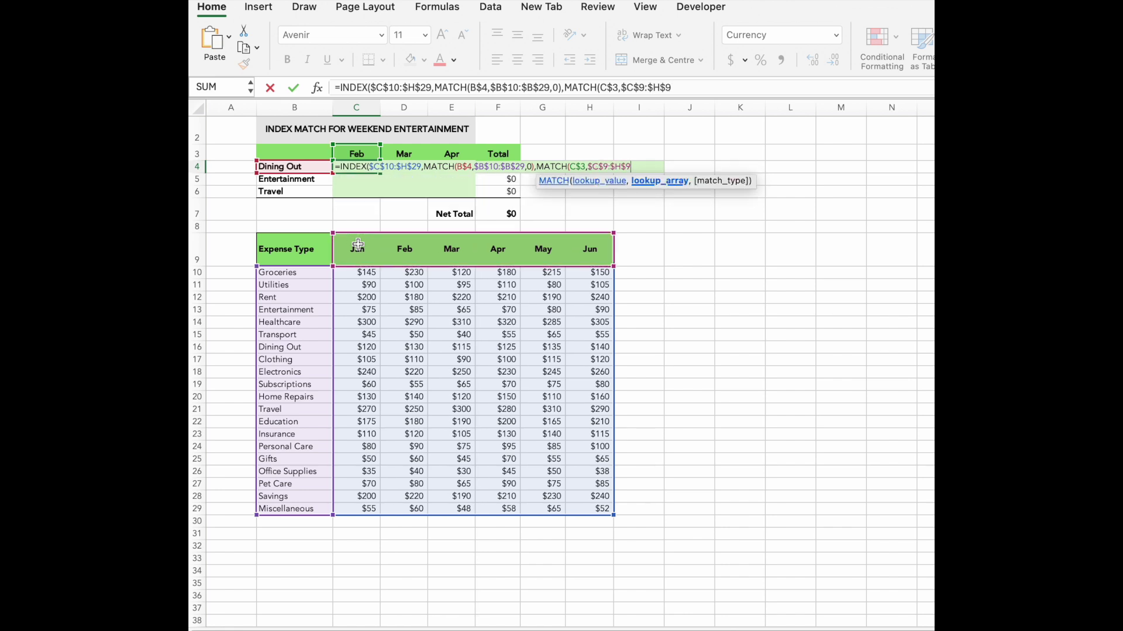
{"action": "type", "text": ",0))"}
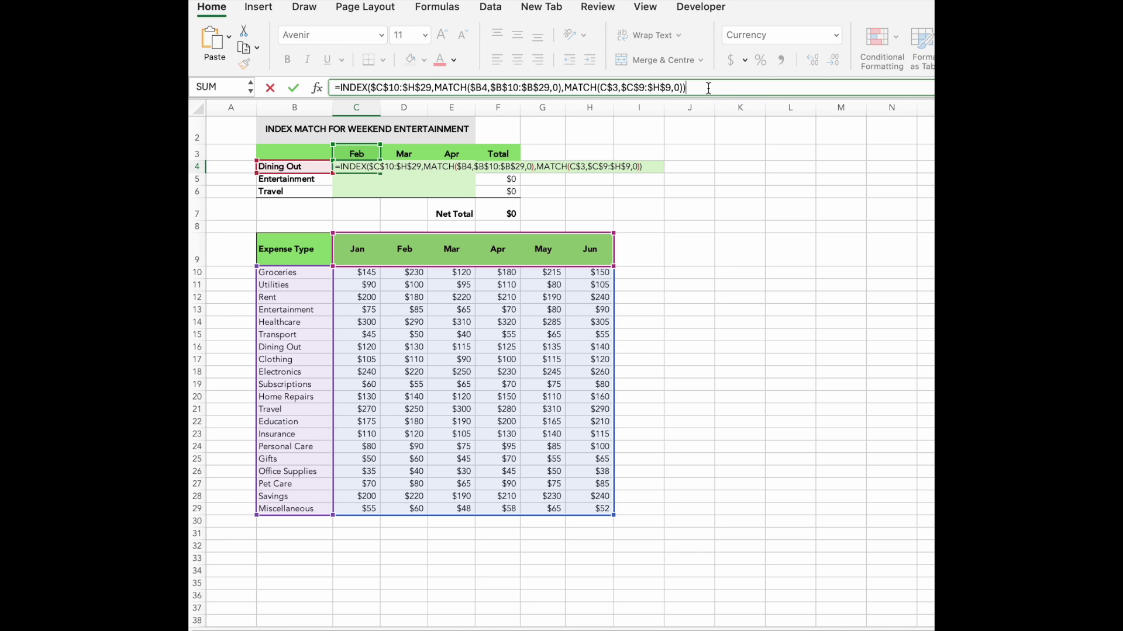
{"action": "left_click", "coordinate": [374, 170]}
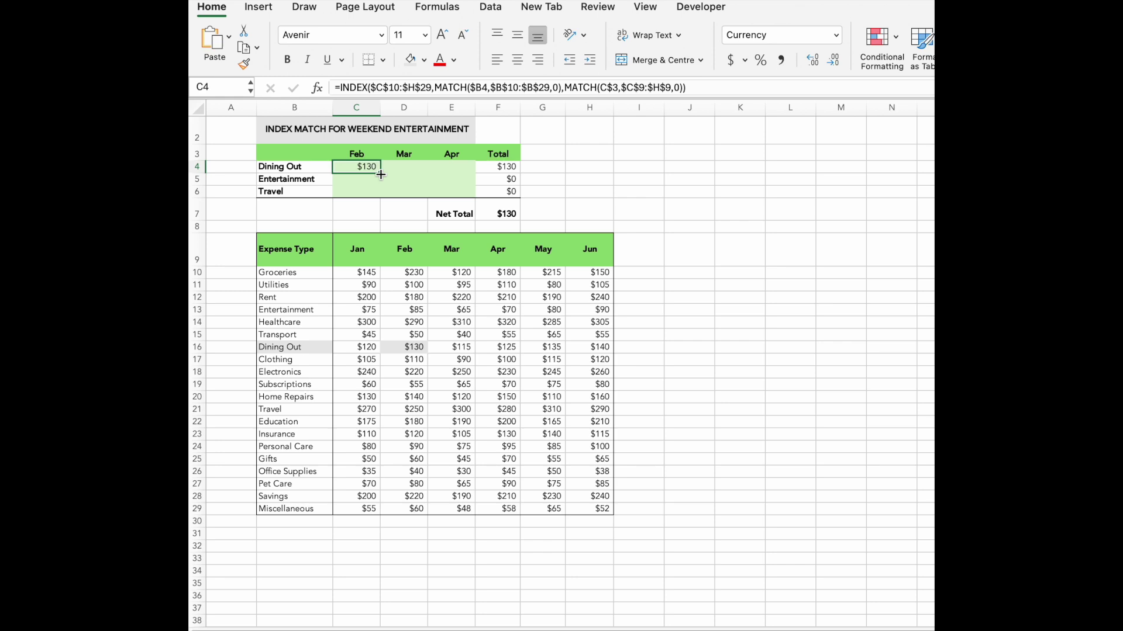
Fill C4's formula down to C6 for Entertainment and Travel, then across to column E
{"action": "left_click_drag", "start_coordinate": [381, 174], "coordinate": [377, 197]}
{"action": "left_click", "coordinate": [368, 192]}
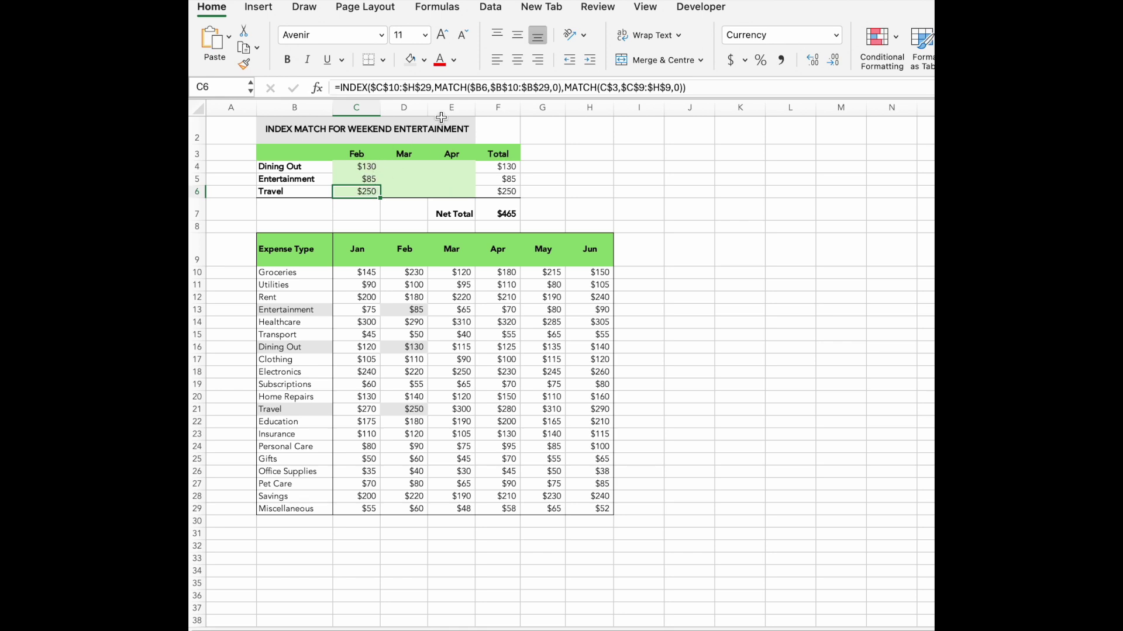
{"action": "left_click_drag", "start_coordinate": [358, 167], "coordinate": [456, 192]}
{"action": "left_click", "coordinate": [456, 191]}
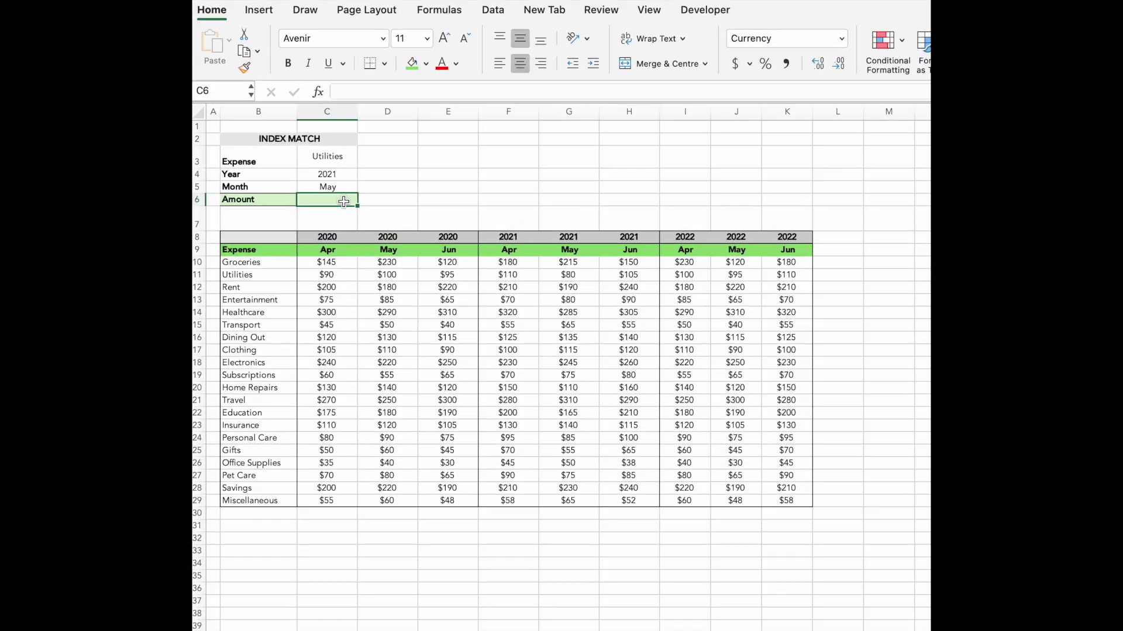
Start typing =INDEX( in the Amount cell C6 of the year-and-month sheet
{"action": "type", "text": "="}
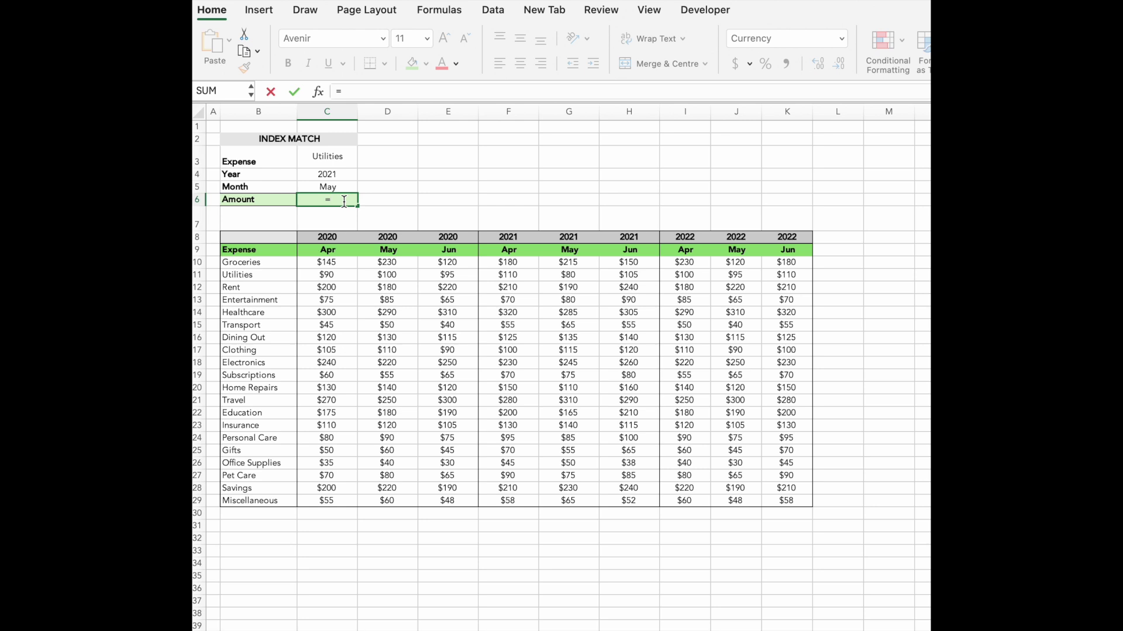
{"action": "key", "text": "BackSpace"}
{"action": "type", "text": "=INDEX("}
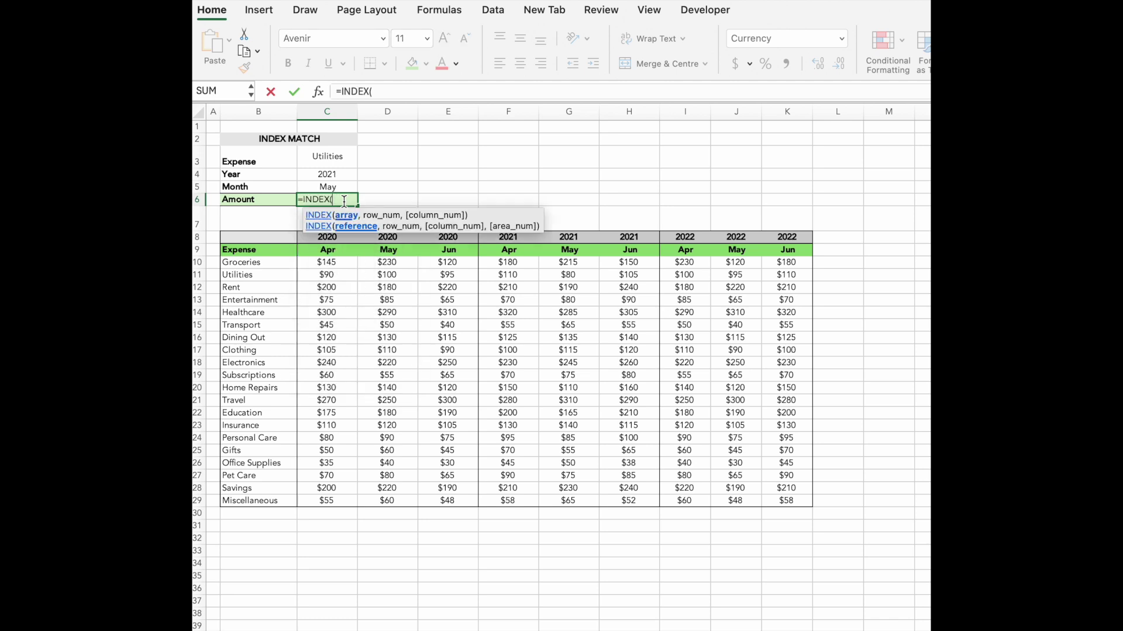
Begin =INDEX(C10:K29,MATCH(C3,B10:B29,0), matching Utilities against the expense names for the row
{"action": "left_click", "coordinate": [329, 264]}
{"action": "key", "text": "ctrl+shift+Right"}
{"action": "key", "text": "ctrl+shift+Down"}
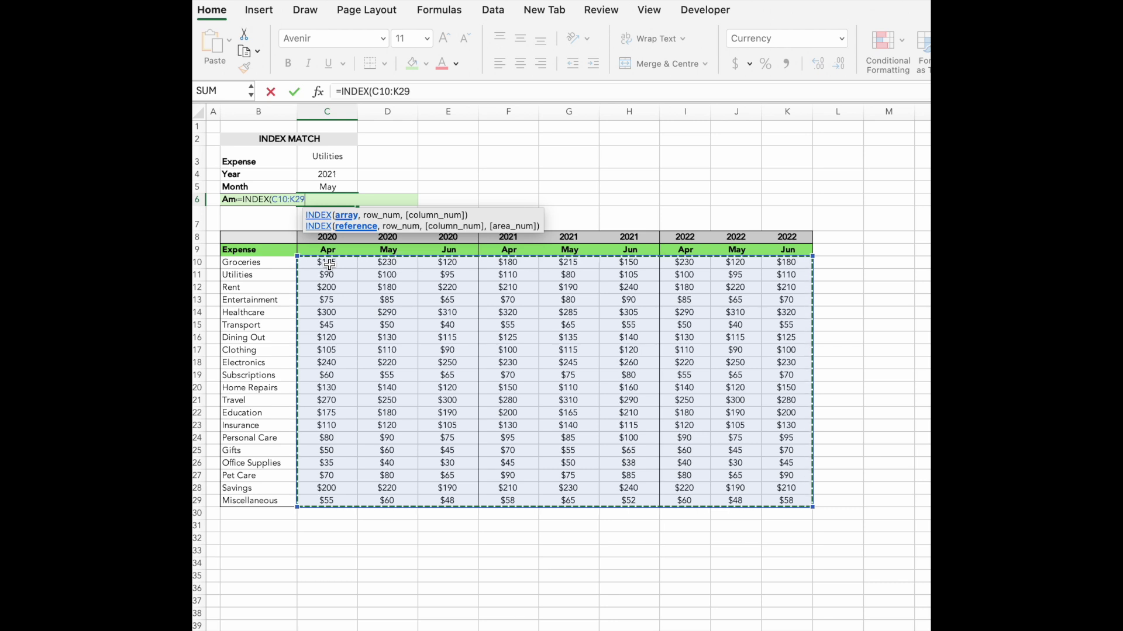
{"action": "type", "text": ","}
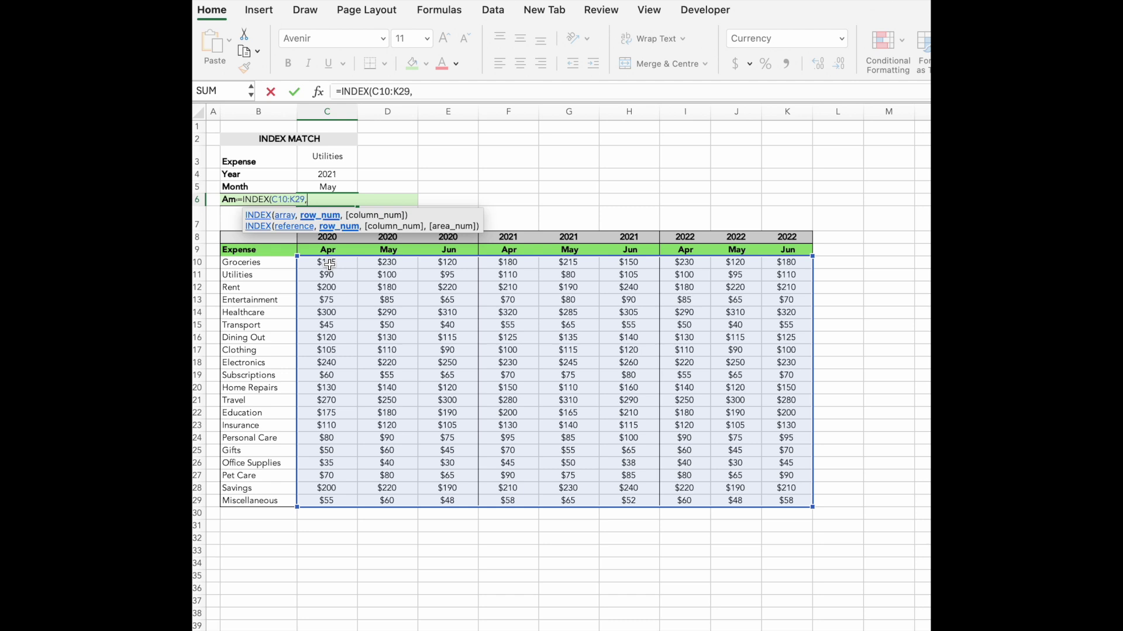
{"action": "type", "text": "mat"}
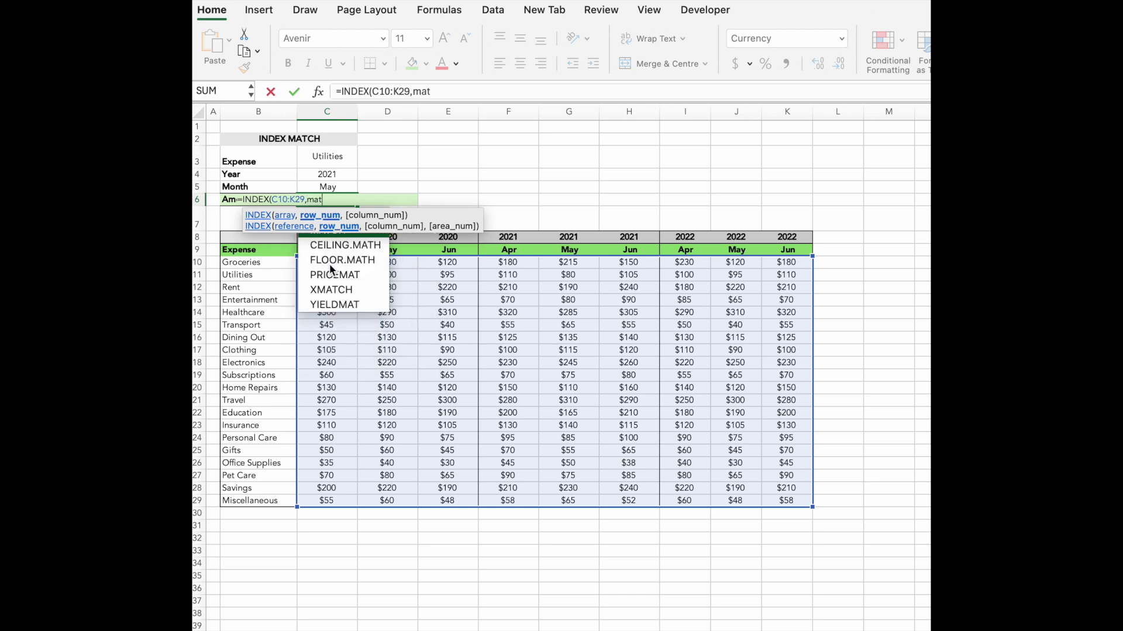
{"action": "key", "text": "Tab"}
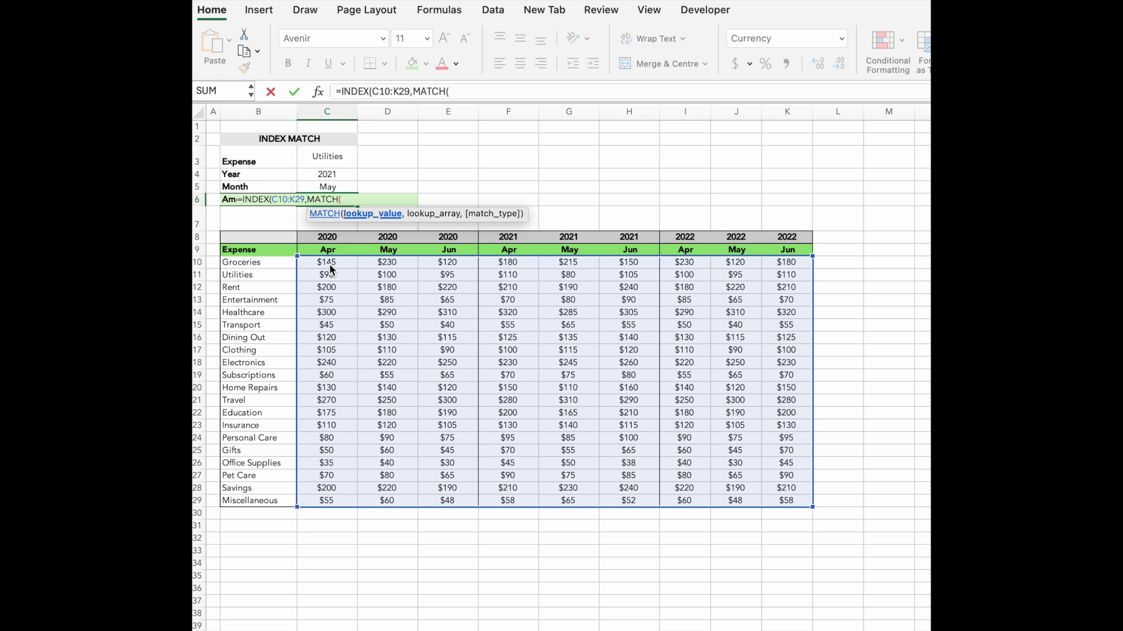
{"action": "left_click", "coordinate": [334, 157]}
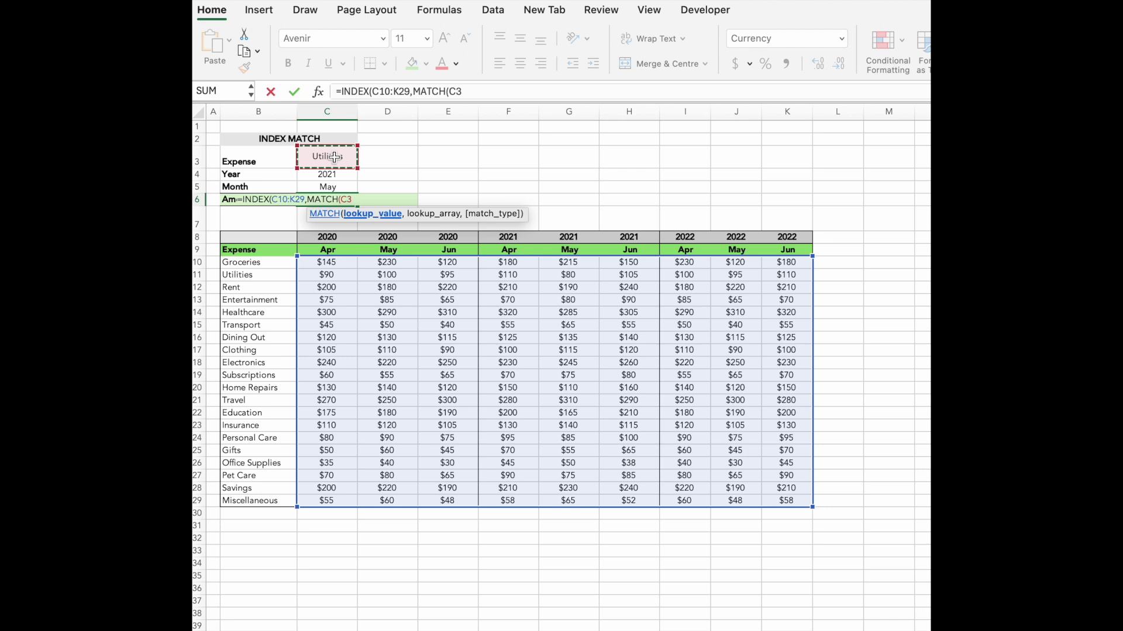
{"action": "type", "text": ","}
{"action": "left_click_drag", "start_coordinate": [257, 262], "coordinate": [257, 501]}
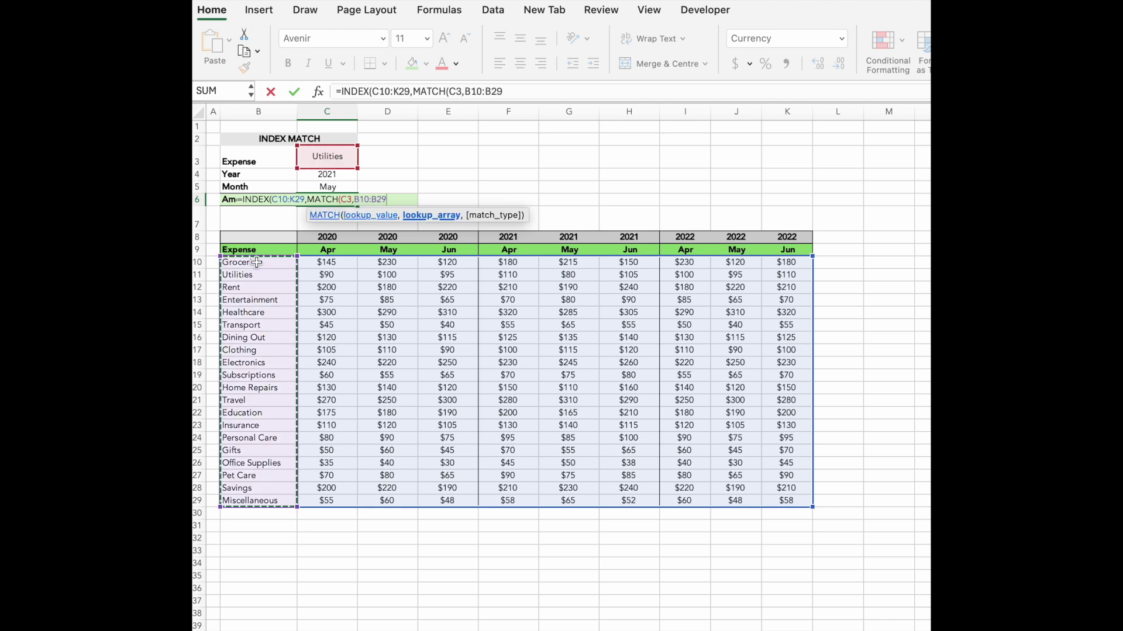
{"action": "type", "text": ","}
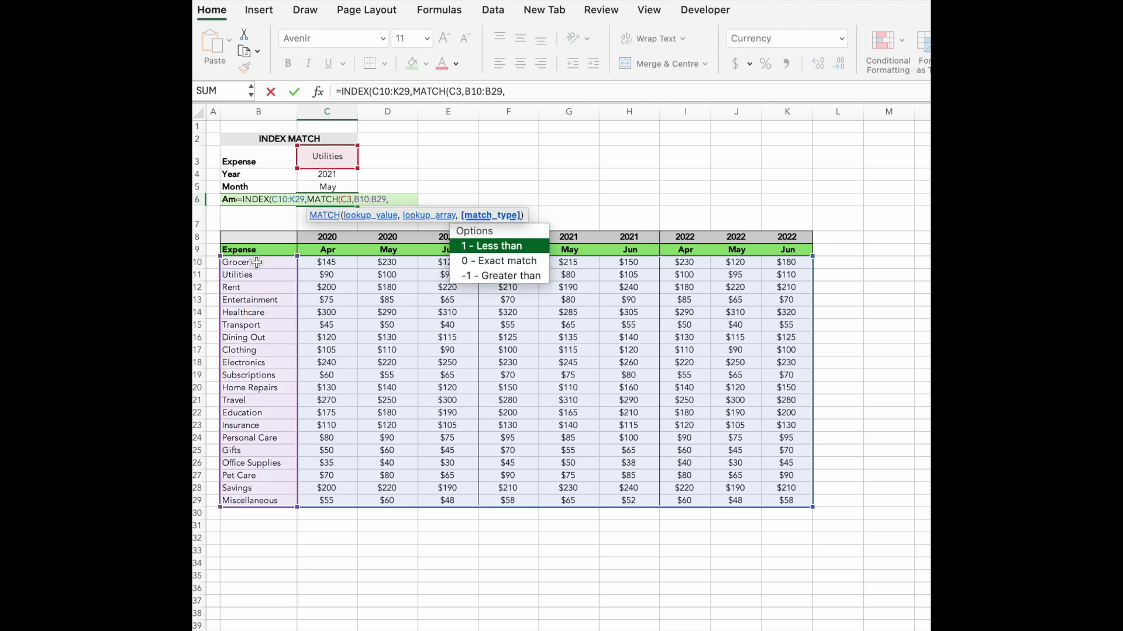
{"action": "type", "text": "0"}
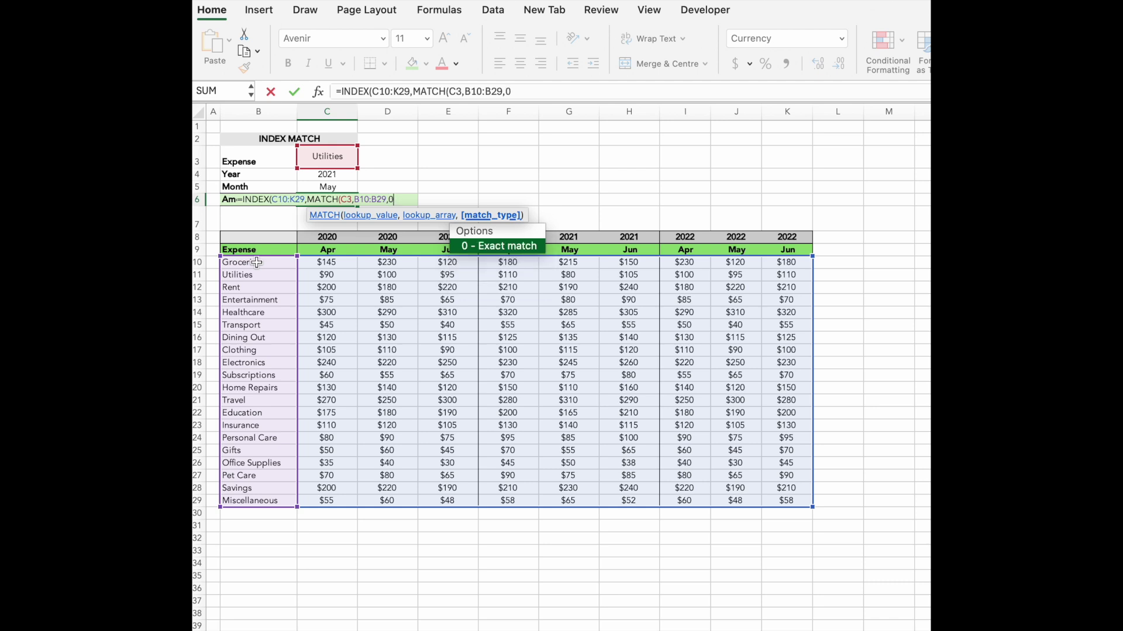
{"action": "type", "text": ")"}
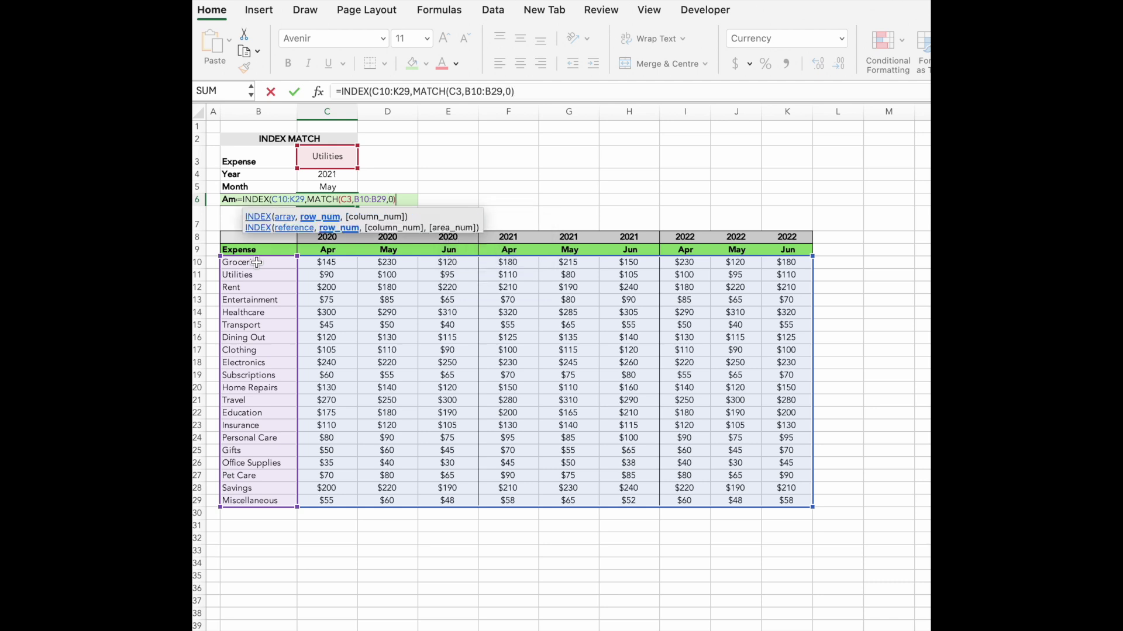
{"action": "type", "text": ","}
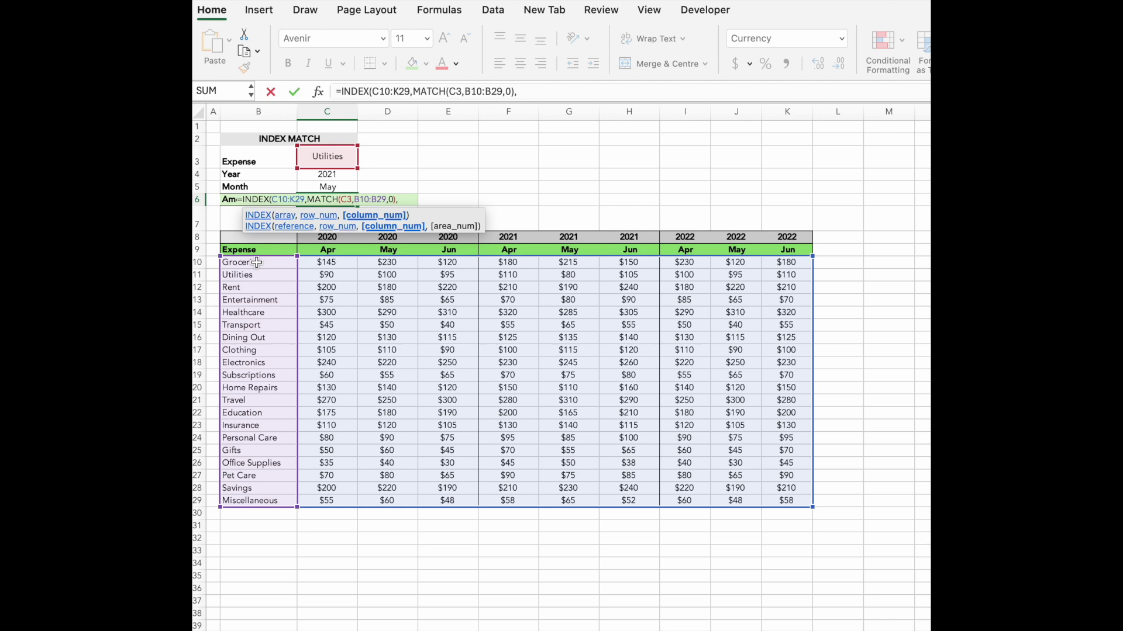
Add the column lookup MATCH(C4&C5,C8:K8&C9:K9,0) combining year and month, and enter it for $80
{"action": "left_click", "coordinate": [722, 95]}
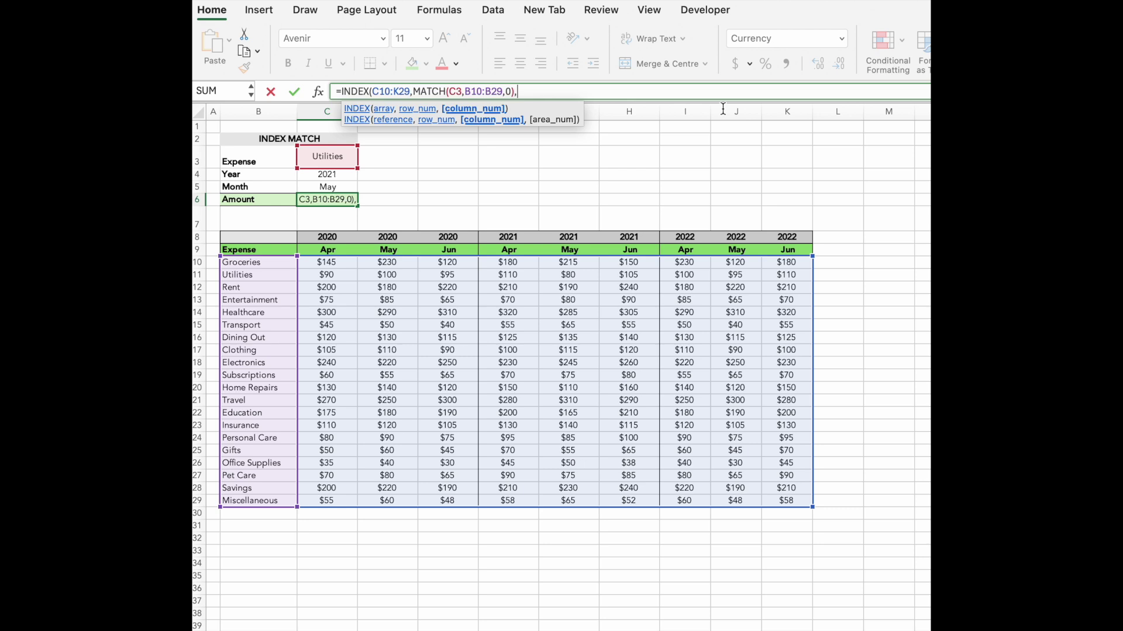
{"action": "type", "text": "mat"}
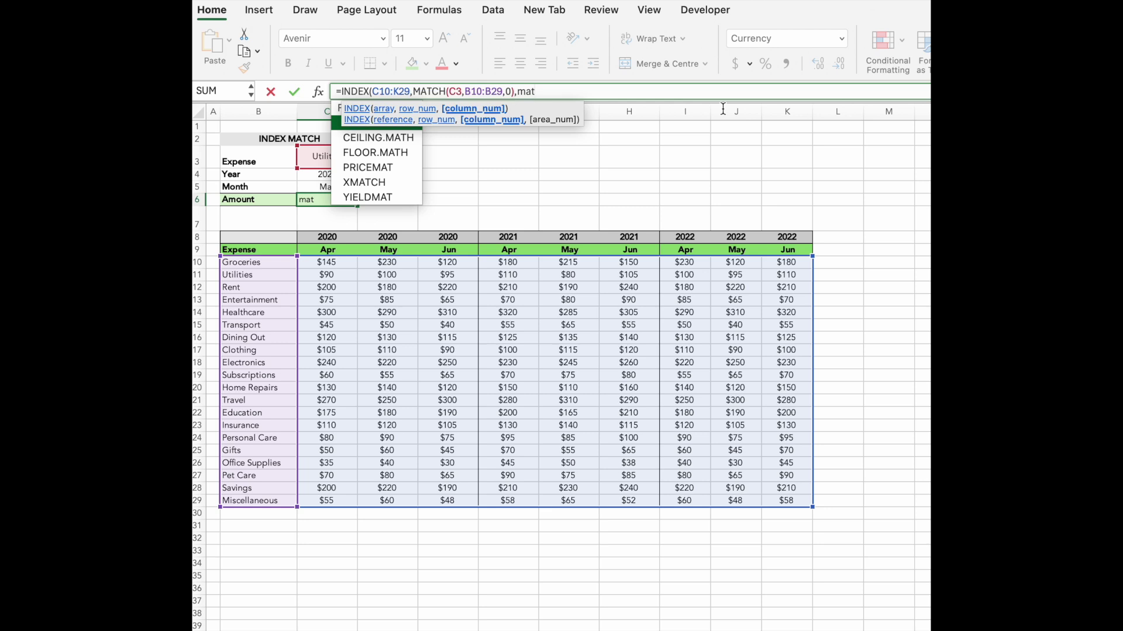
{"action": "key", "text": "Tab"}
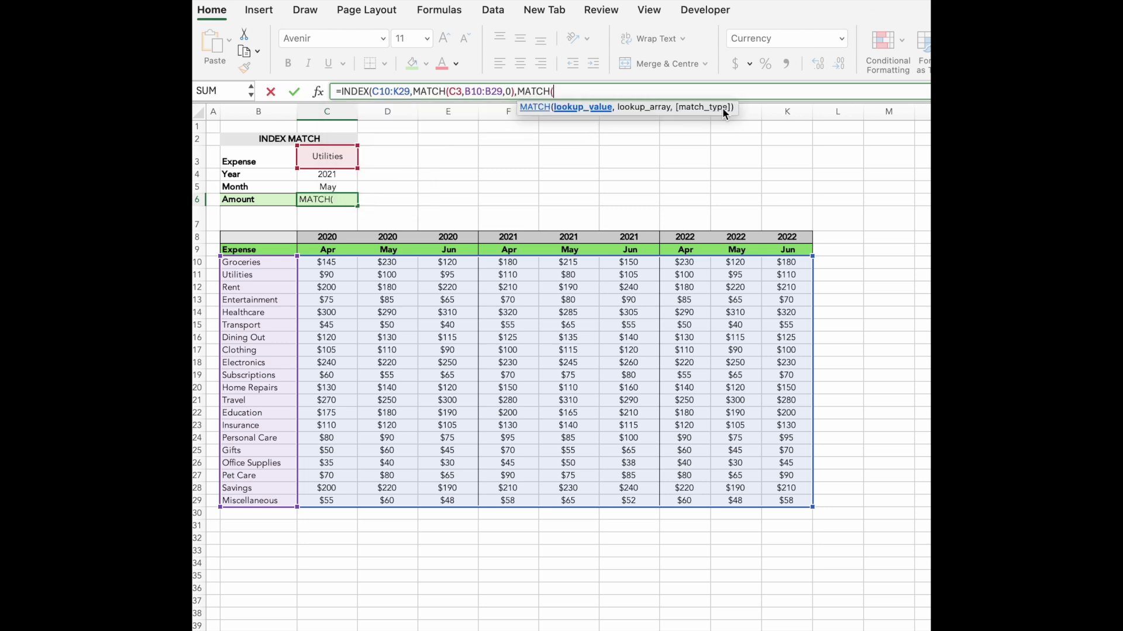
{"action": "left_click", "coordinate": [345, 179]}
{"action": "type", "text": "&"}
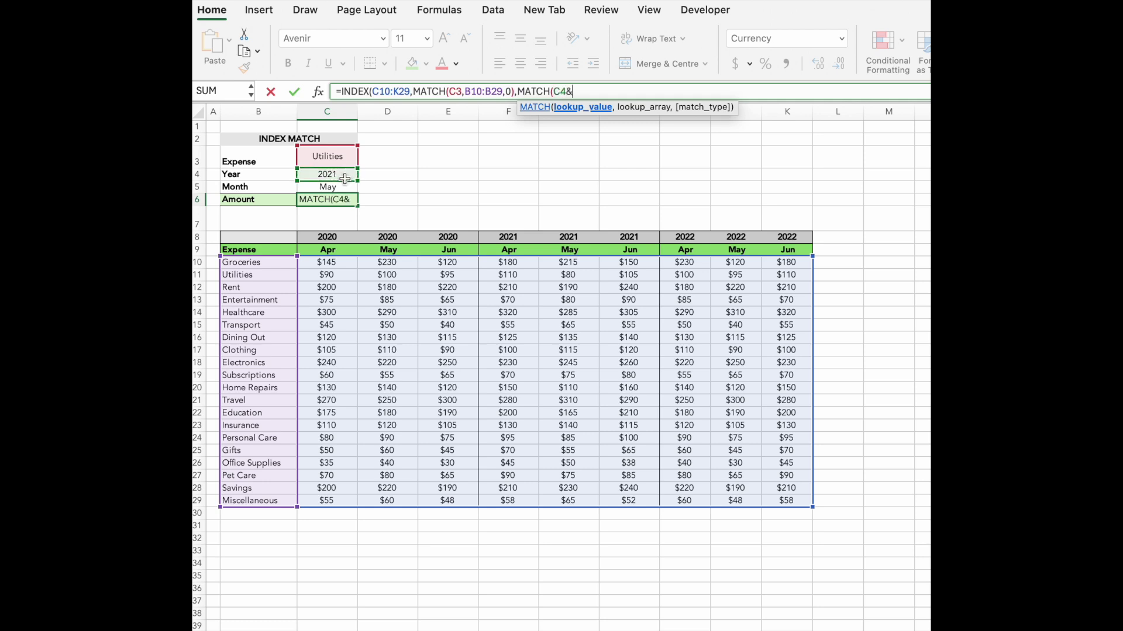
{"action": "left_click", "coordinate": [339, 188]}
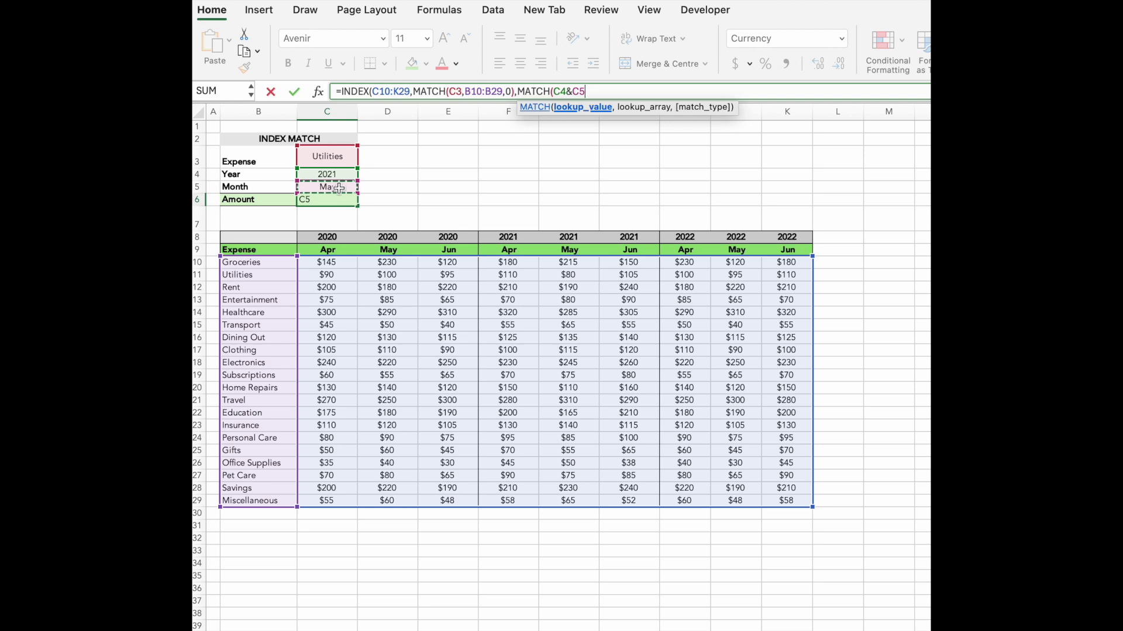
{"action": "type", "text": ","}
{"action": "left_click", "coordinate": [334, 237]}
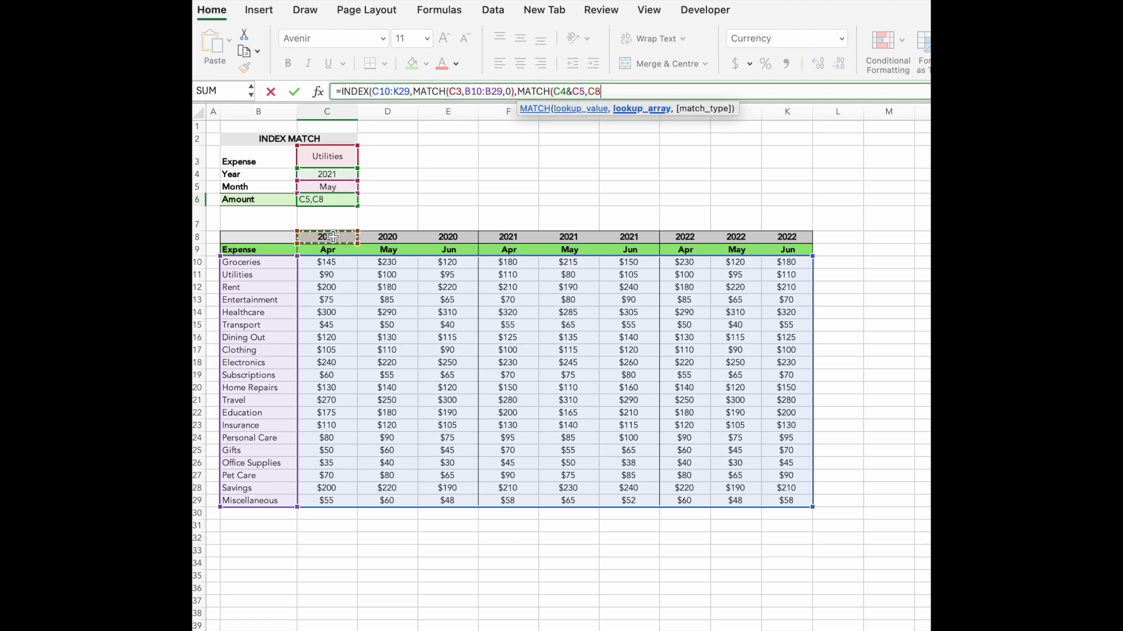
{"action": "key", "text": "ctrl+shift+Right"}
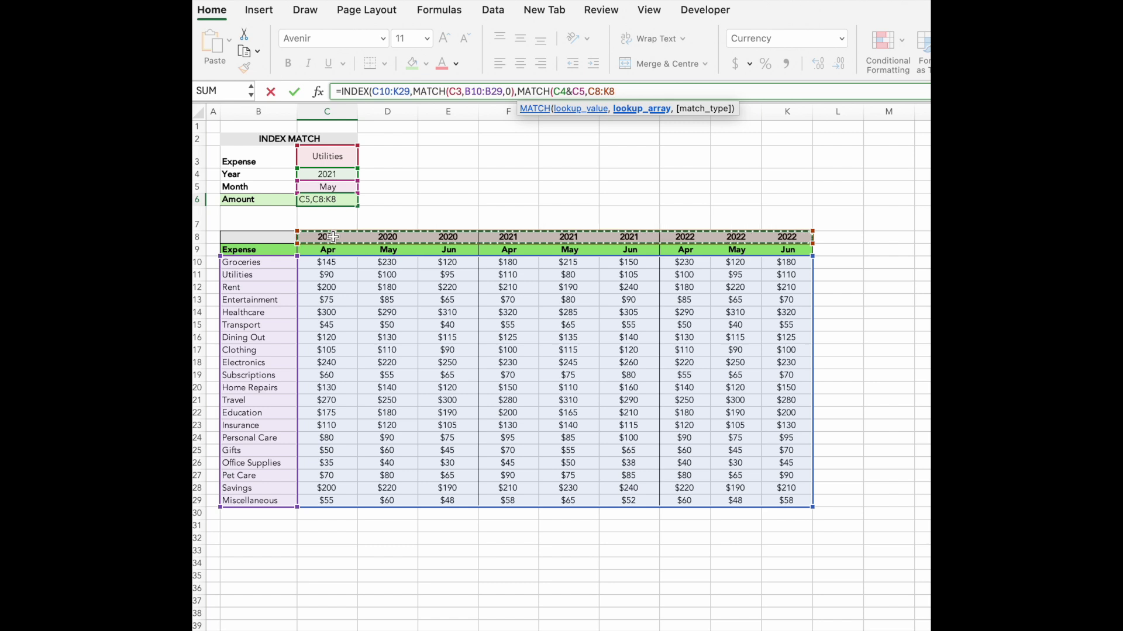
{"action": "type", "text": "&"}
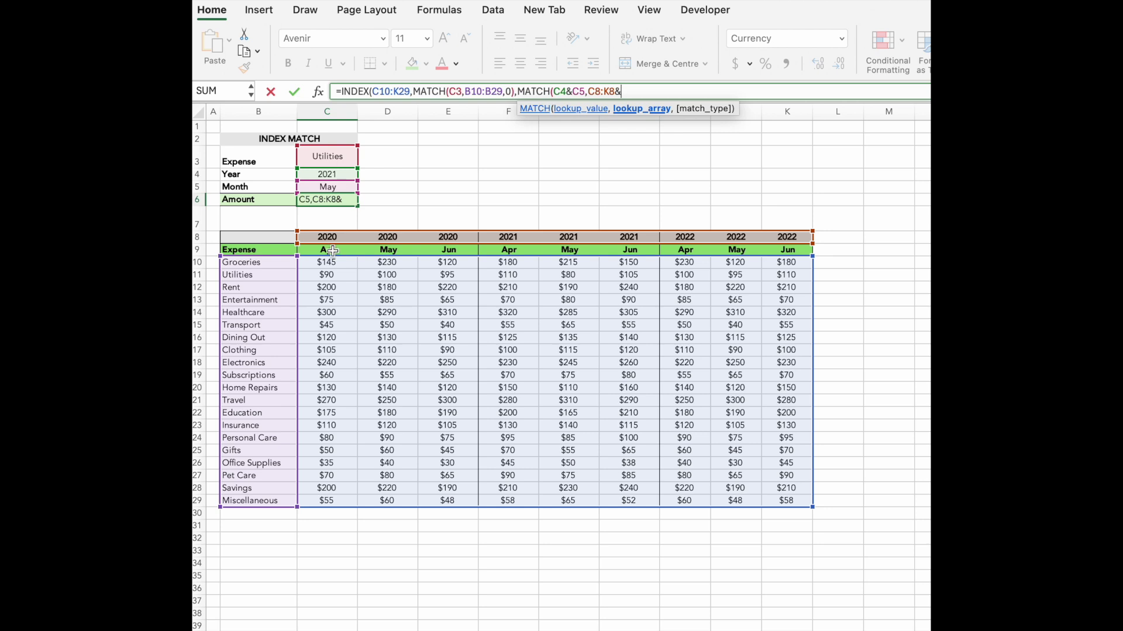
{"action": "left_click", "coordinate": [333, 251]}
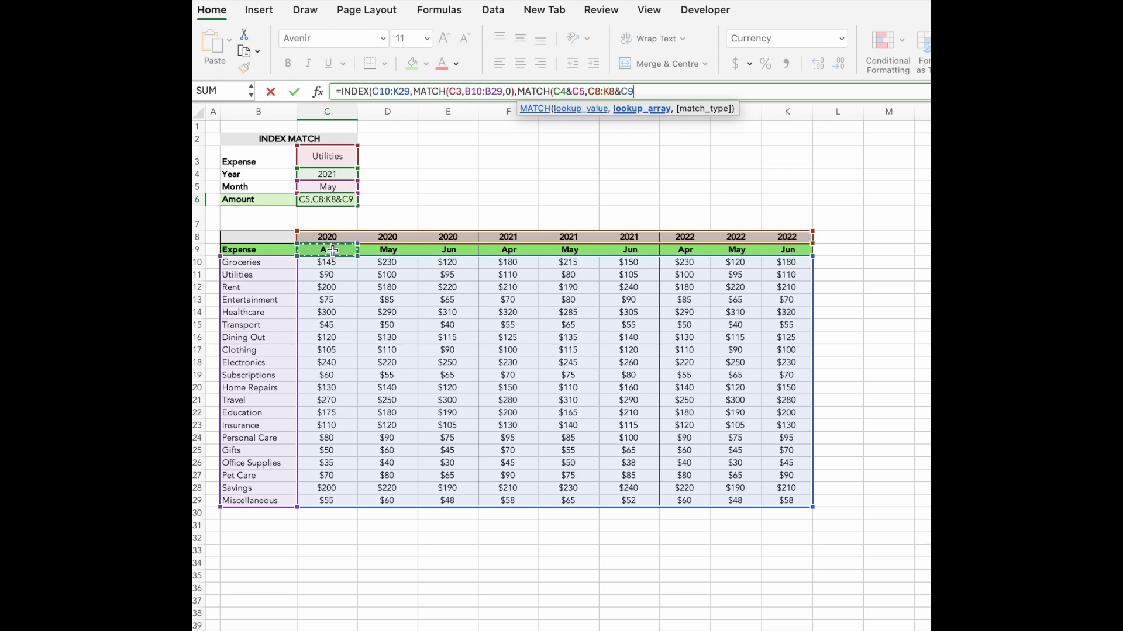
{"action": "key", "text": "ctrl+shift+Right"}
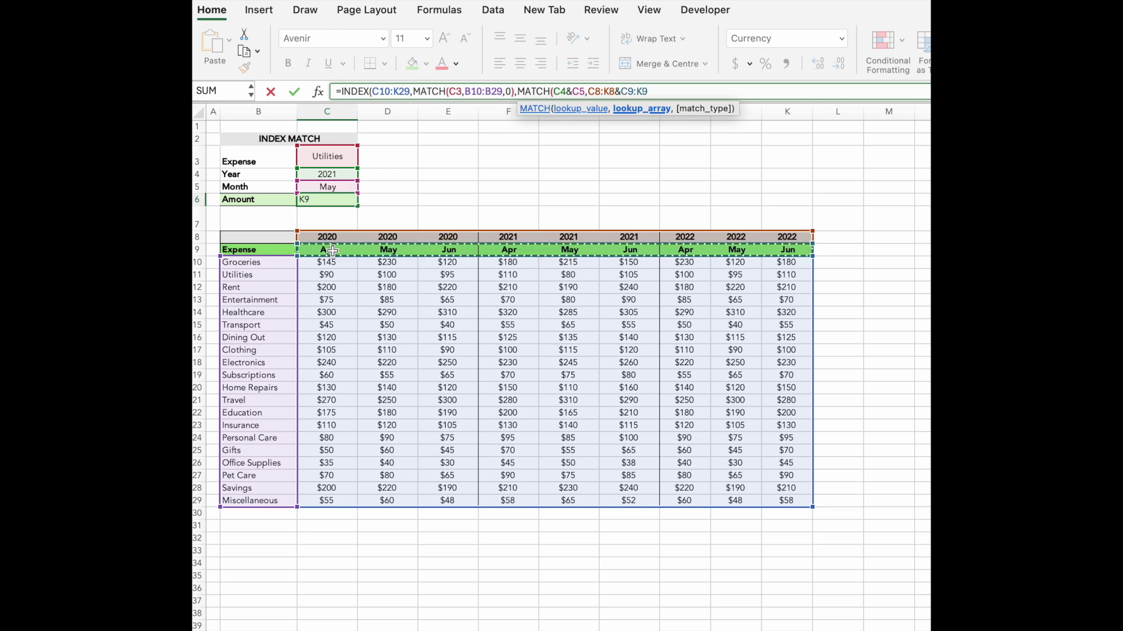
{"action": "type", "text": ","}
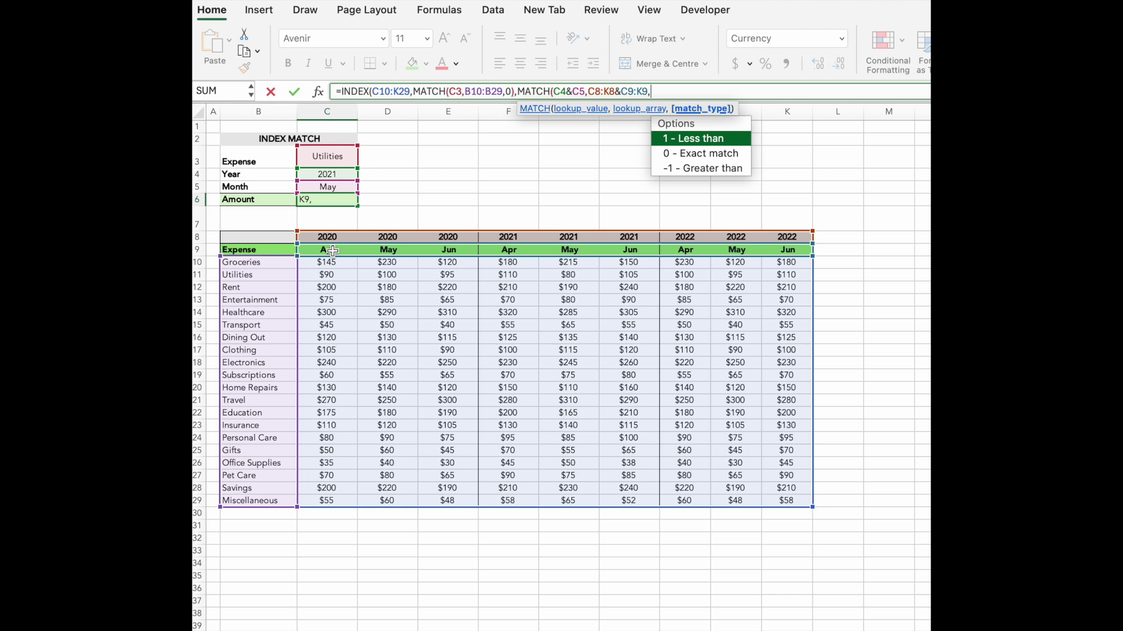
{"action": "type", "text": "0"}
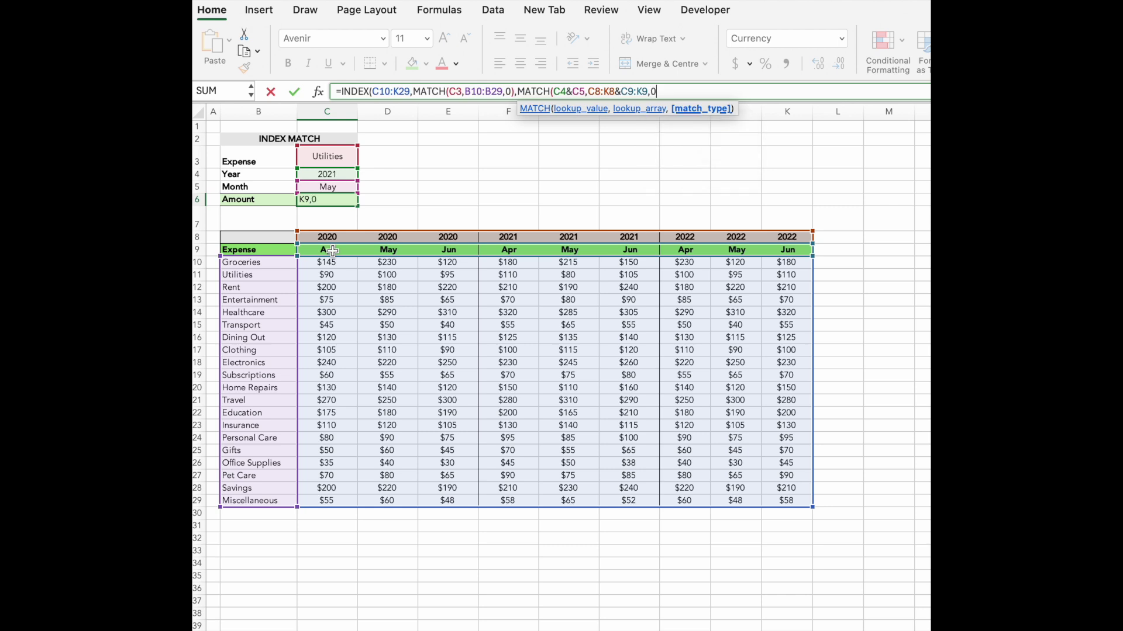
{"action": "type", "text": "))"}
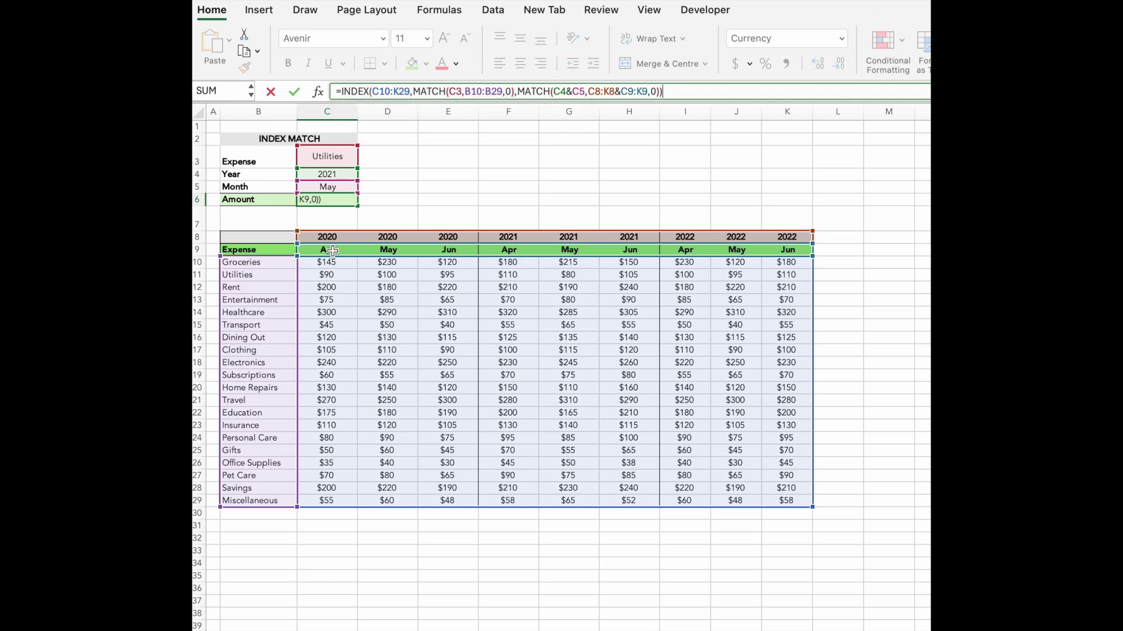
{"action": "key", "text": "Return"}
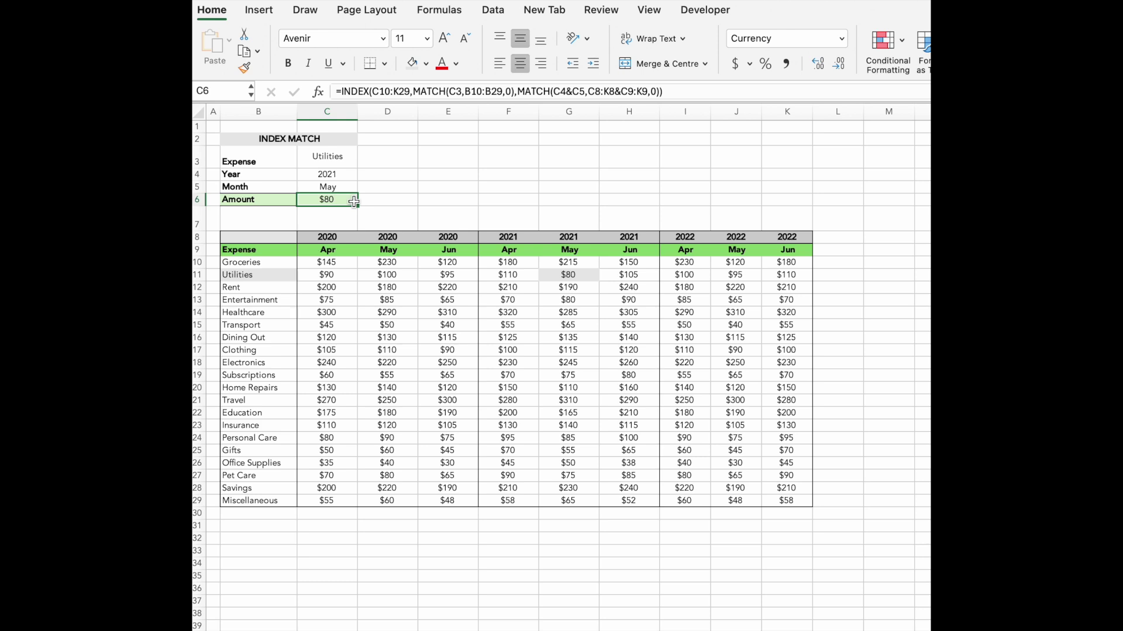
Choose Healthcare, 2022 and Jun from the criteria dropdowns and confirm the Amount shows $320
{"action": "left_click", "coordinate": [354, 158]}
{"action": "left_click", "coordinate": [364, 160]}
{"action": "left_click", "coordinate": [352, 237]}
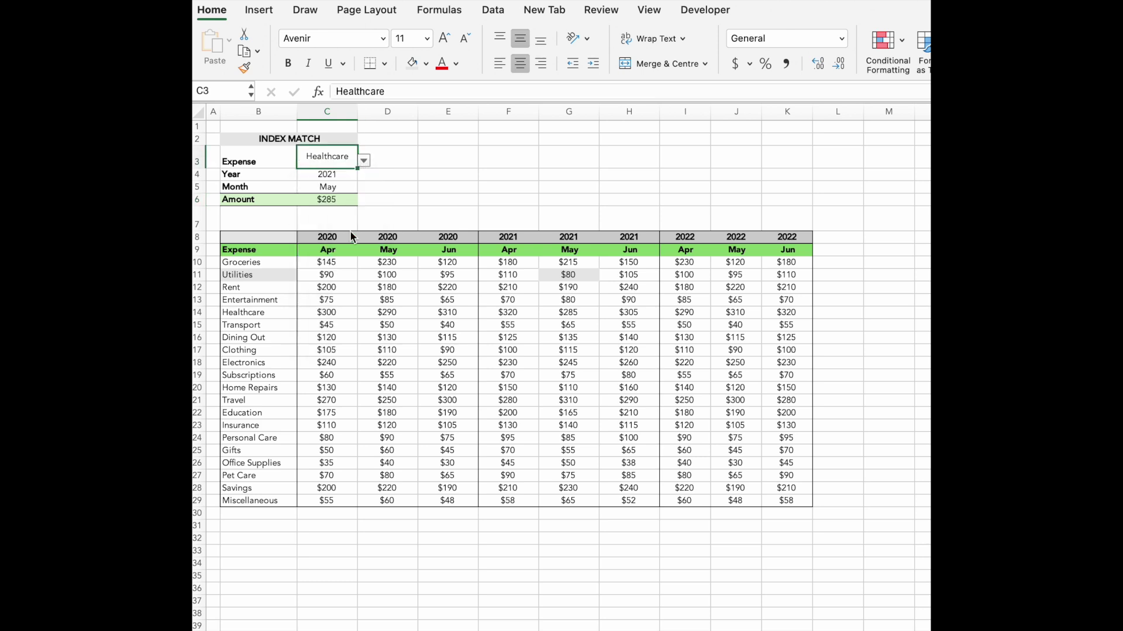
{"action": "left_click", "coordinate": [327, 175]}
{"action": "left_click", "coordinate": [363, 173]}
{"action": "left_click", "coordinate": [316, 218]}
{"action": "left_click", "coordinate": [334, 189]}
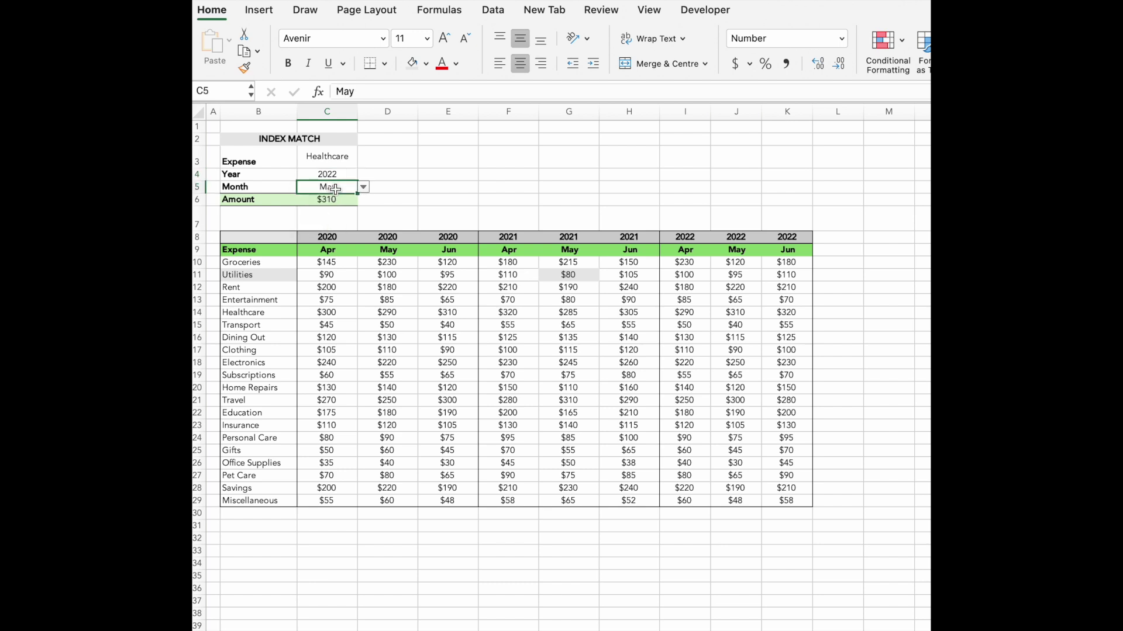
{"action": "left_click", "coordinate": [364, 187]}
{"action": "left_click", "coordinate": [316, 231]}
{"action": "left_click", "coordinate": [328, 200]}
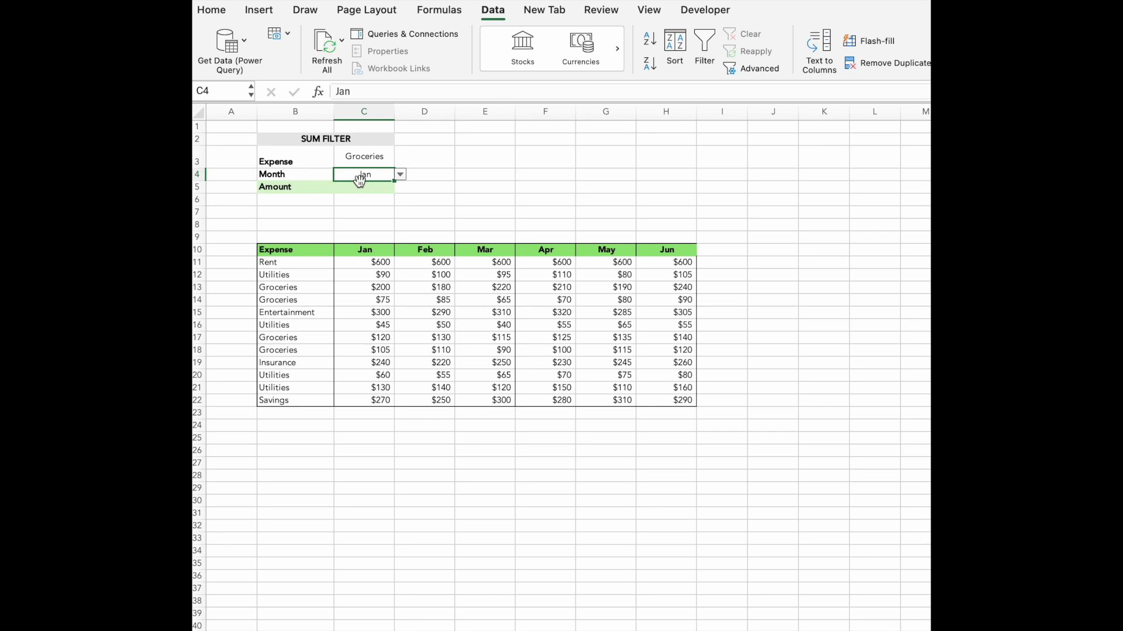
Select the empty Amount cell C5 on the SUM FILTER sheet
{"action": "left_click", "coordinate": [375, 187]}
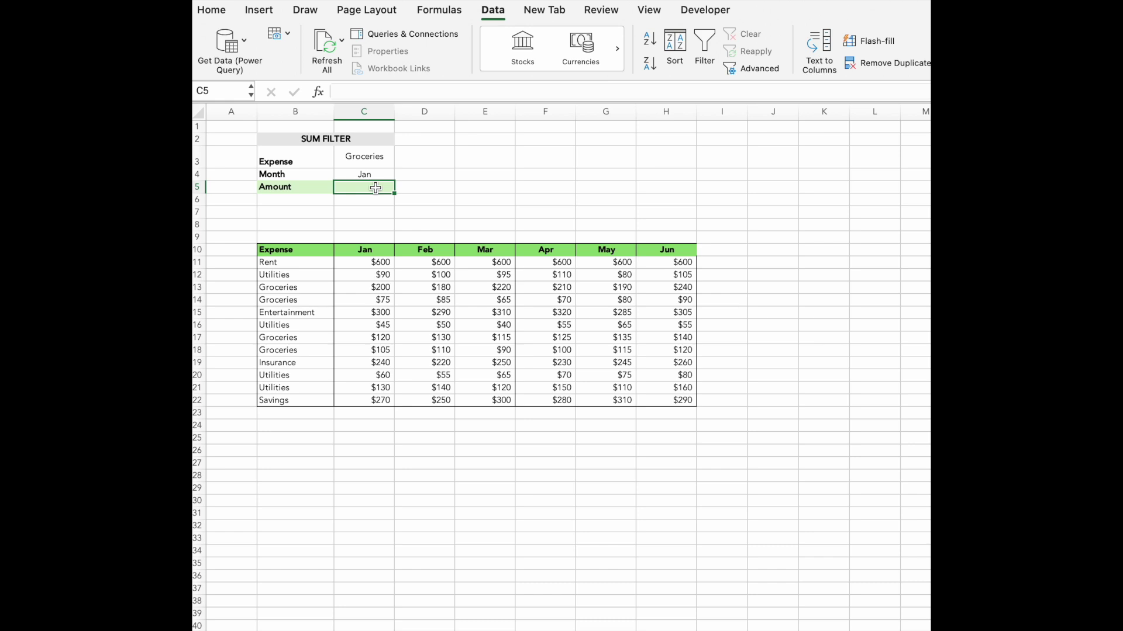
Enter =FILTER(C11:H22,B11:B22=C3) in C5 to spill the four Groceries rows across Jan–Jun
{"action": "type", "text": "=FILTER("}
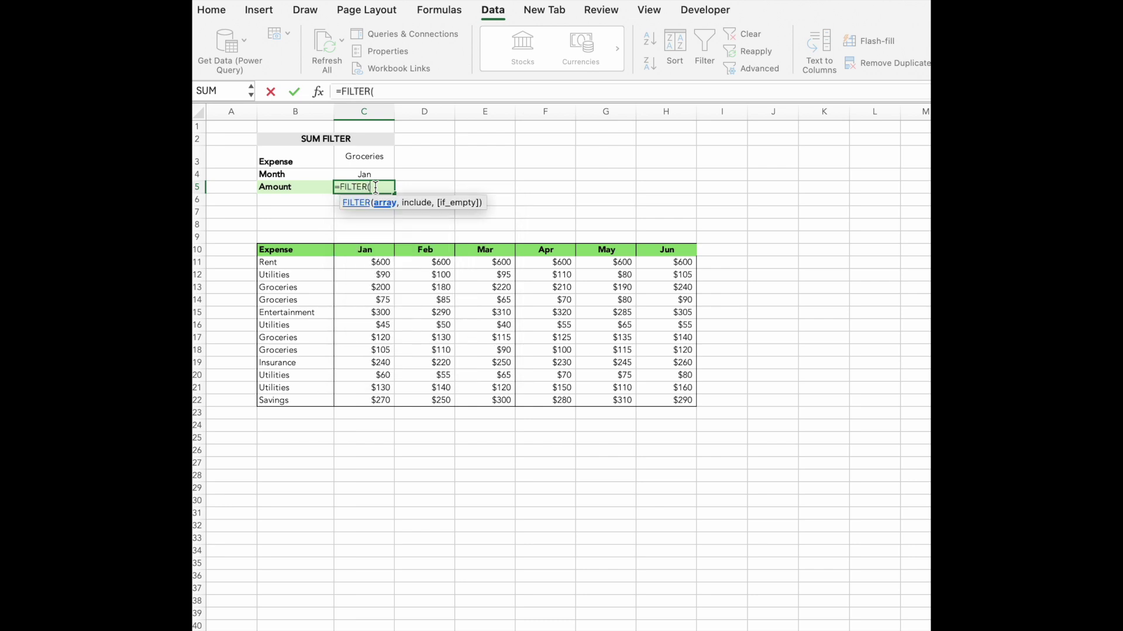
{"action": "left_click", "coordinate": [373, 264]}
{"action": "key", "text": "super+shift+Right"}
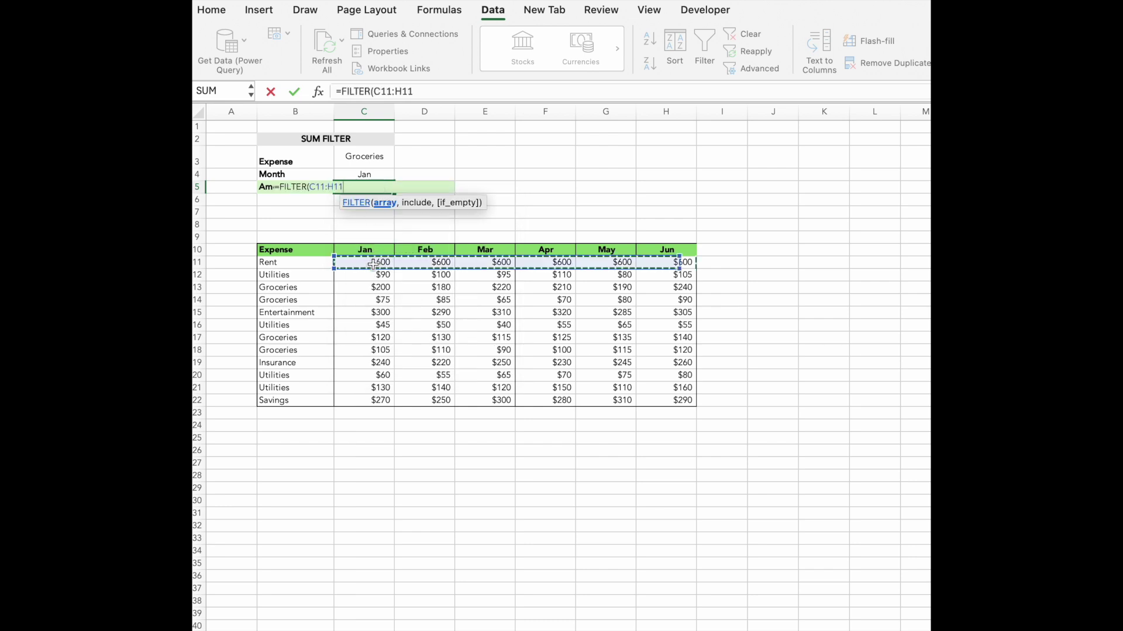
{"action": "key", "text": "super+shift+Down"}
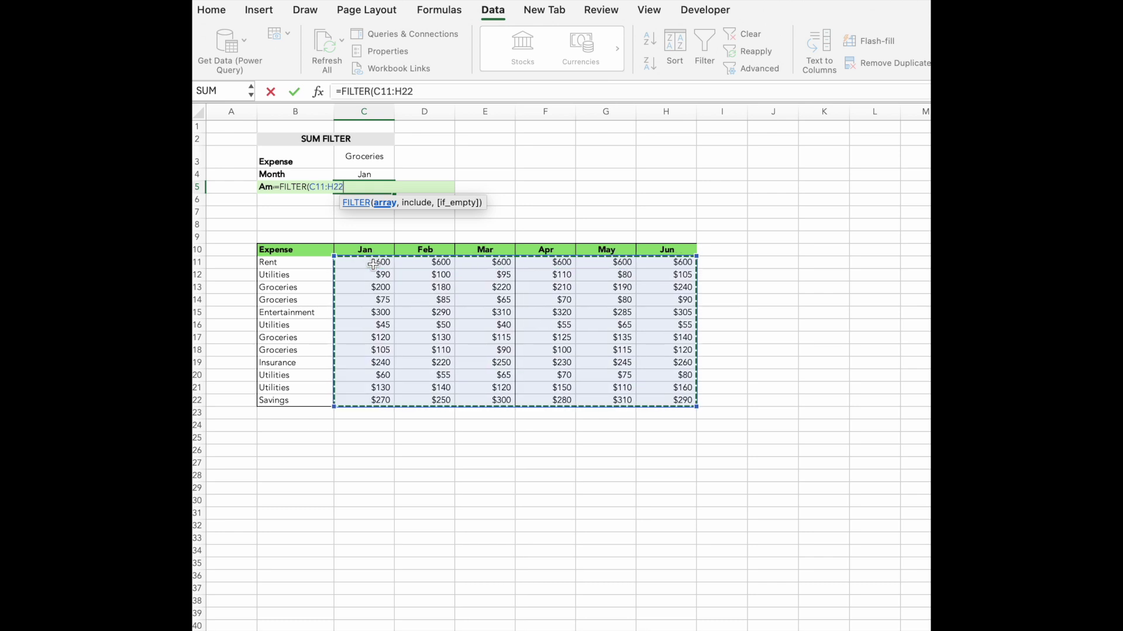
{"action": "type", "text": ","}
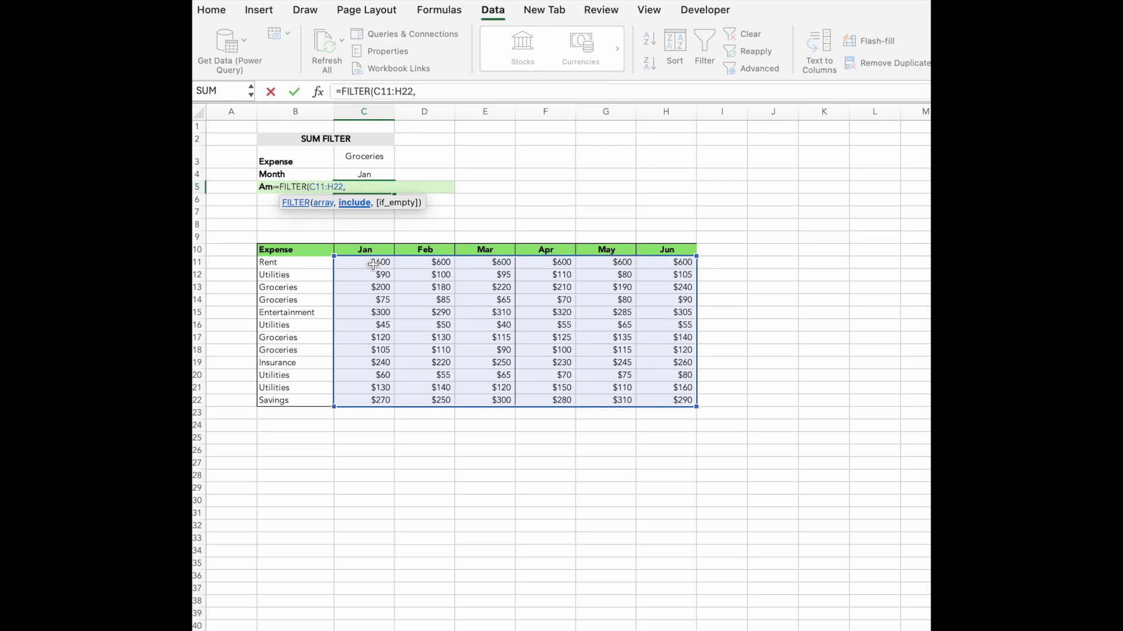
{"action": "left_click", "coordinate": [313, 261]}
{"action": "key", "text": "ctrl+shift+Down"}
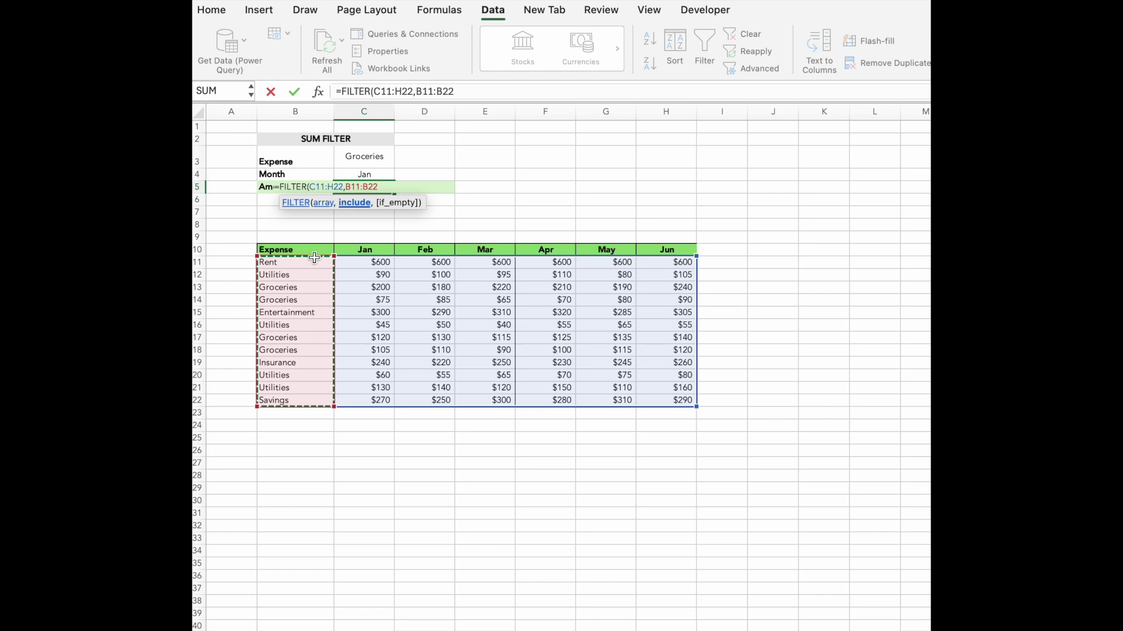
{"action": "type", "text": "="}
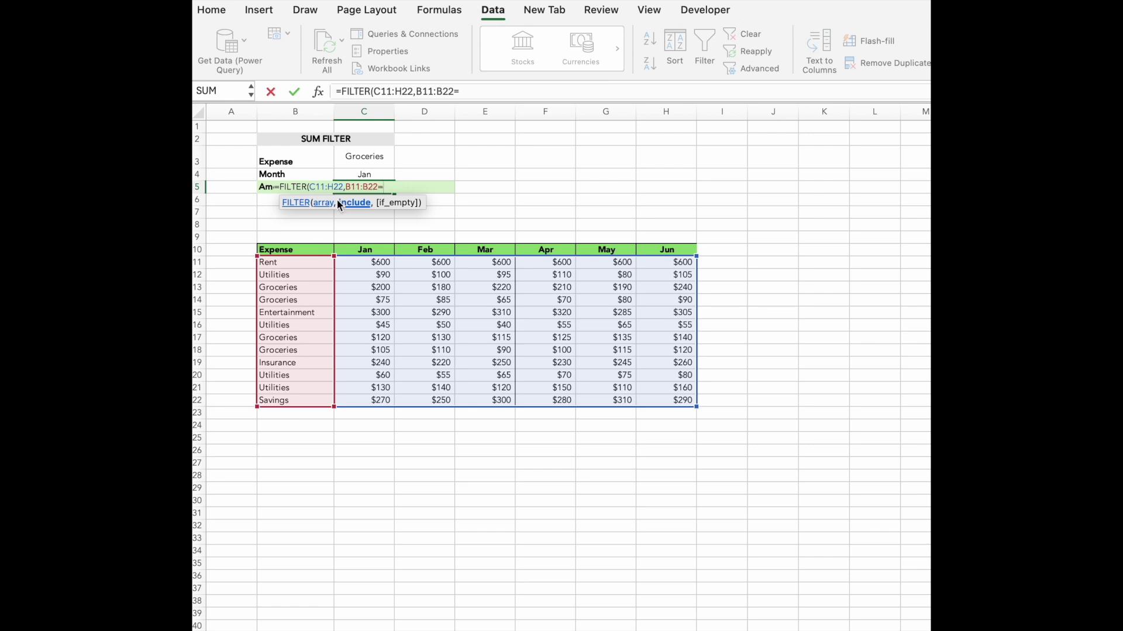
{"action": "left_click", "coordinate": [358, 159]}
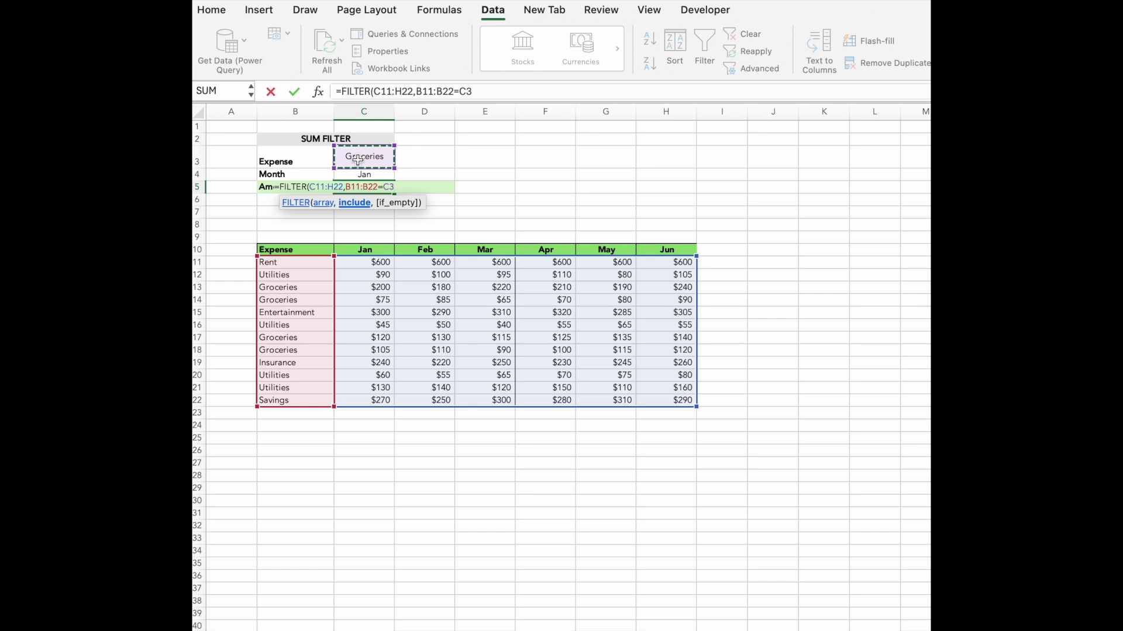
{"action": "type", "text": ")"}
{"action": "key", "text": "Return"}
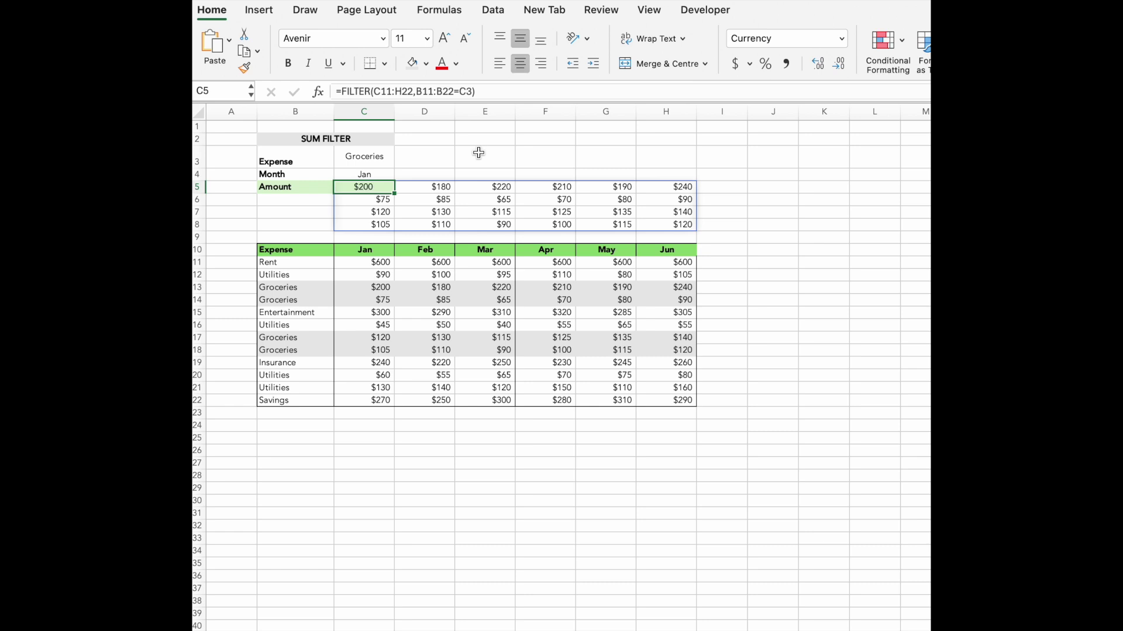
{"action": "left_click", "coordinate": [343, 91]}
Wrap the formula in another FILTER with C10:H10=C4, keeping only the Jan Groceries amounts
{"action": "type", "text": "fil"}
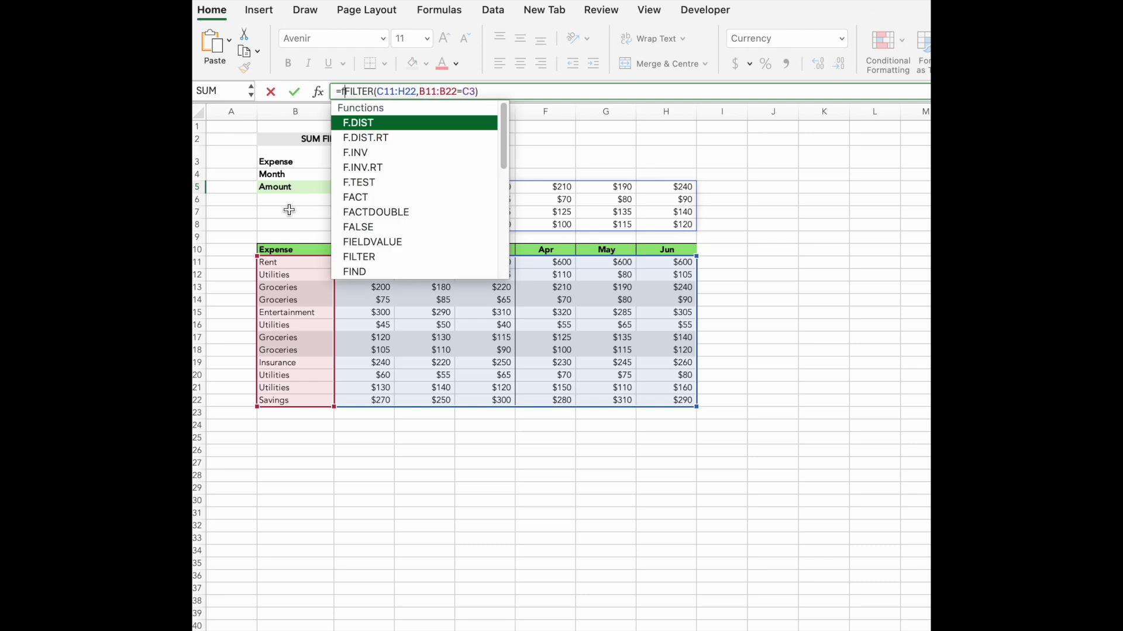
{"action": "key", "text": "Tab"}
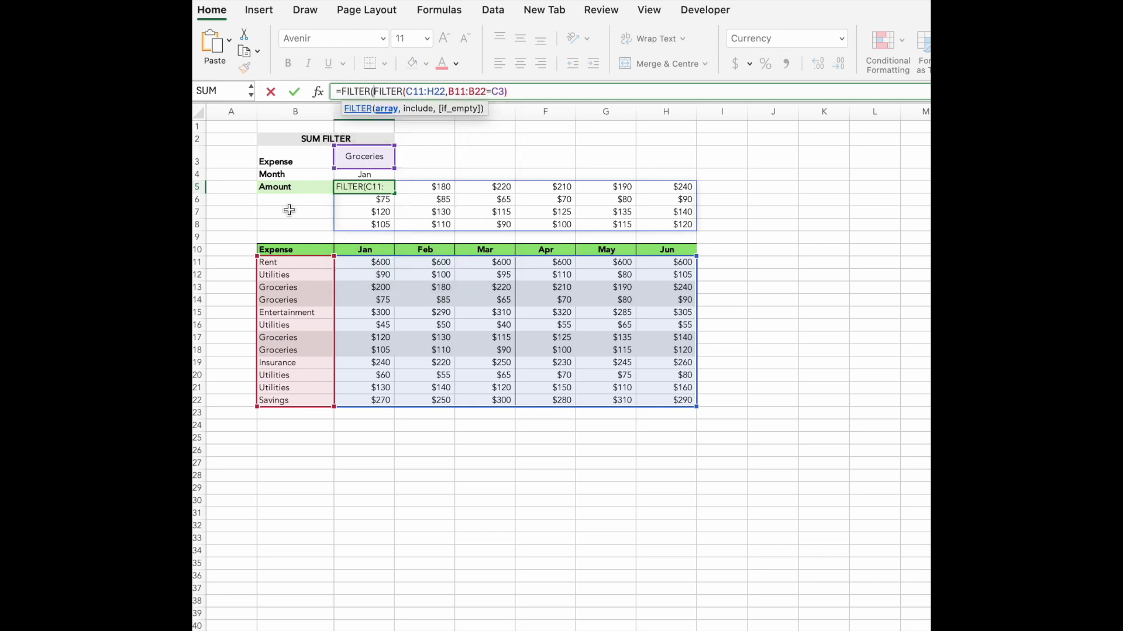
{"action": "key", "text": "End"}
{"action": "type", "text": ","}
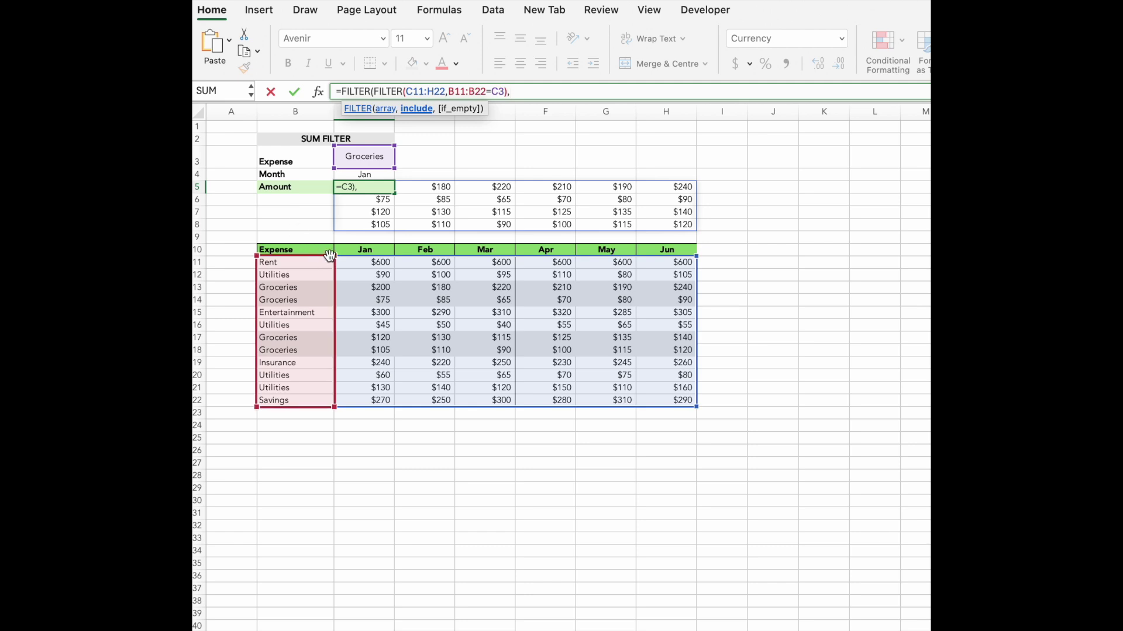
{"action": "left_click", "coordinate": [357, 249]}
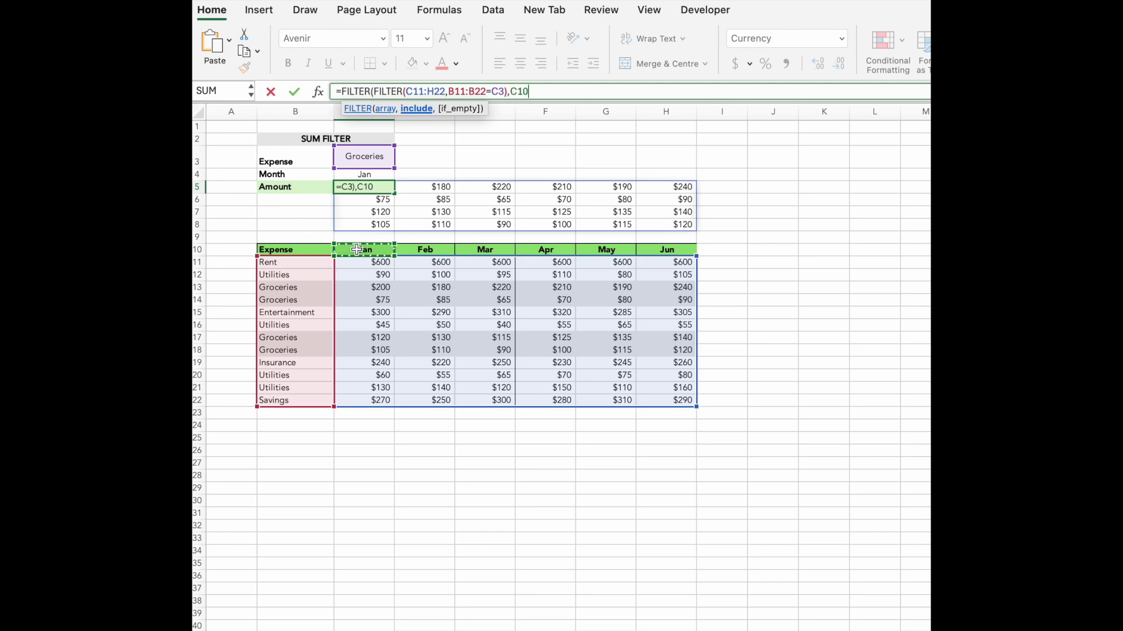
{"action": "key", "text": "super+shift+Right"}
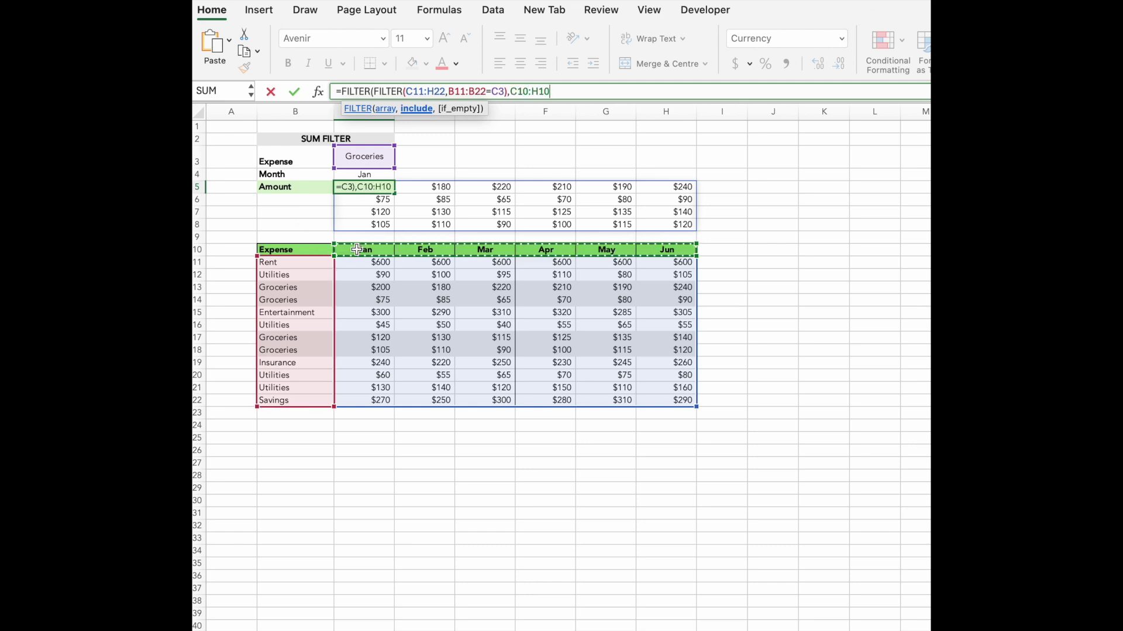
{"action": "type", "text": "="}
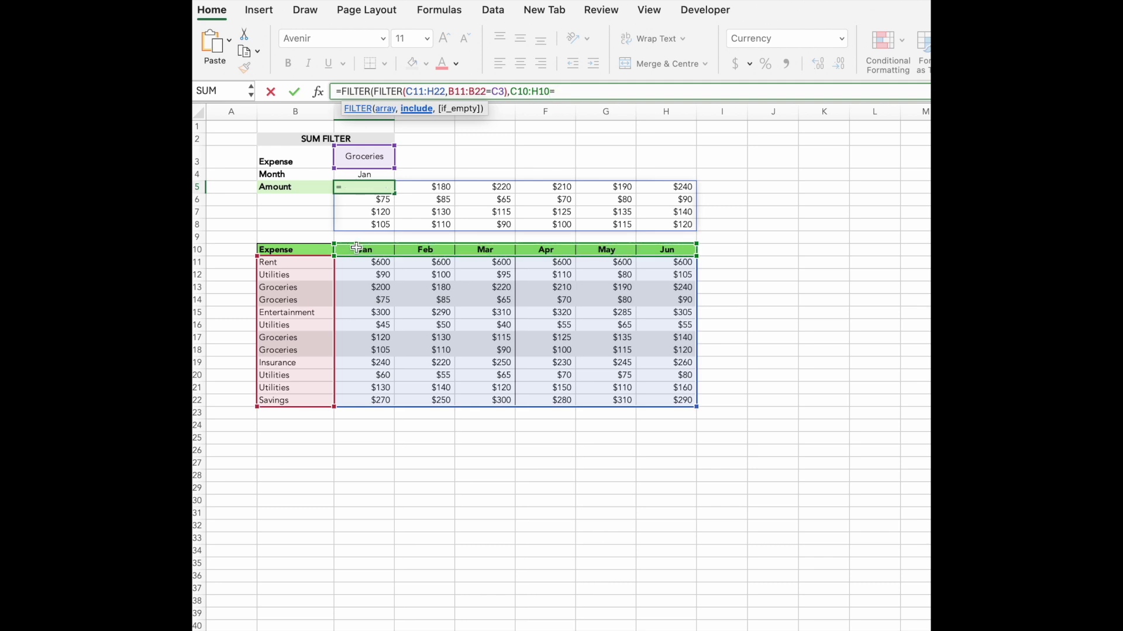
{"action": "left_click", "coordinate": [358, 176]}
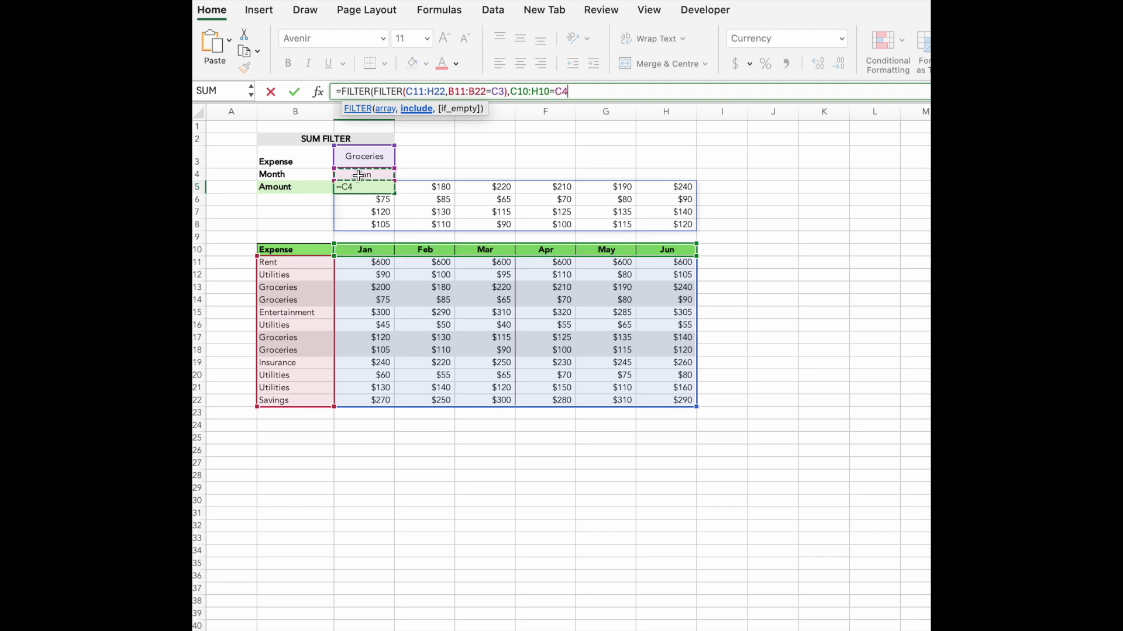
{"action": "type", "text": ")"}
{"action": "key", "text": "Tab"}
{"action": "left_click", "coordinate": [381, 187]}
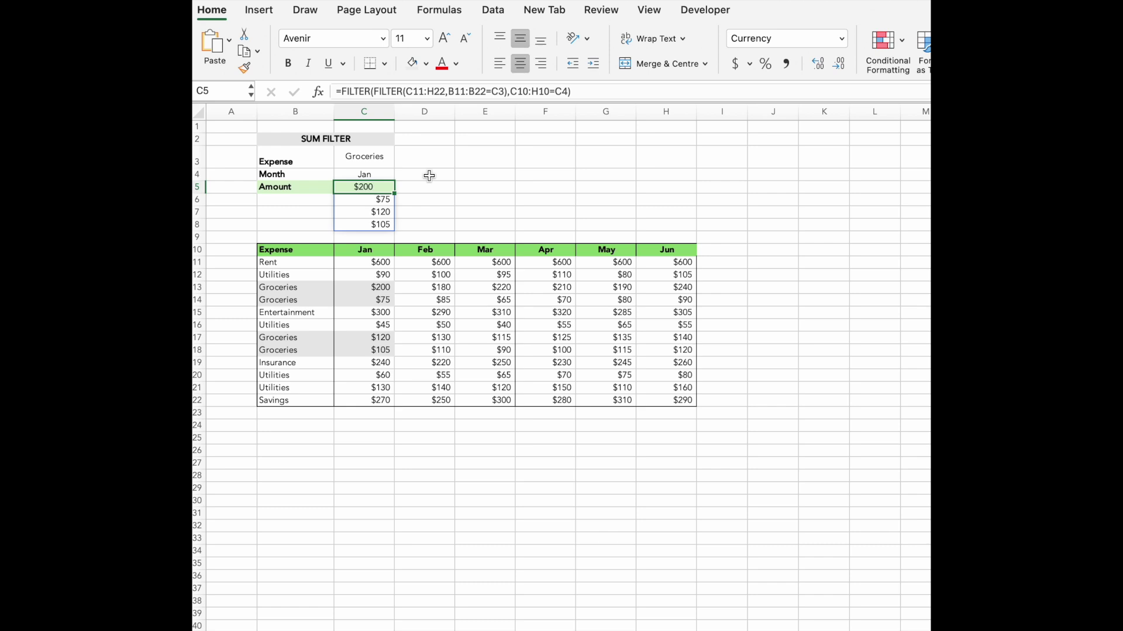
{"action": "key", "text": "F2"}
Wrap C5's nested FILTER formula in SUM so the Groceries Jan amount totals $500
{"action": "key", "text": "Home"}
{"action": "key", "text": "Right"}
{"action": "type", "text": "s"}
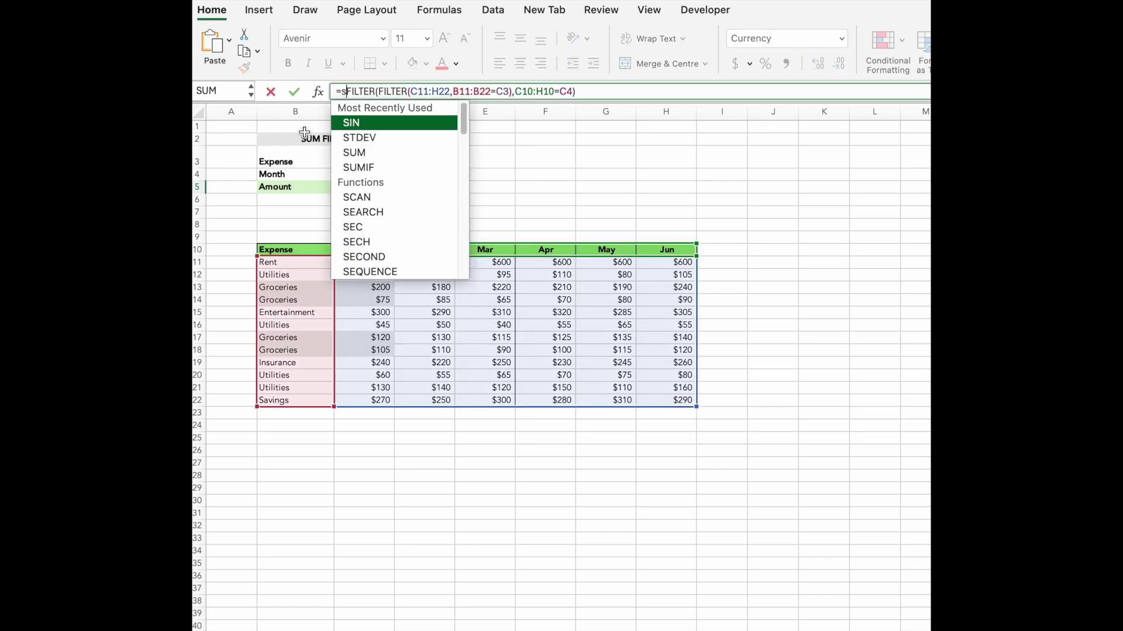
{"action": "type", "text": "um"}
{"action": "key", "text": "Tab"}
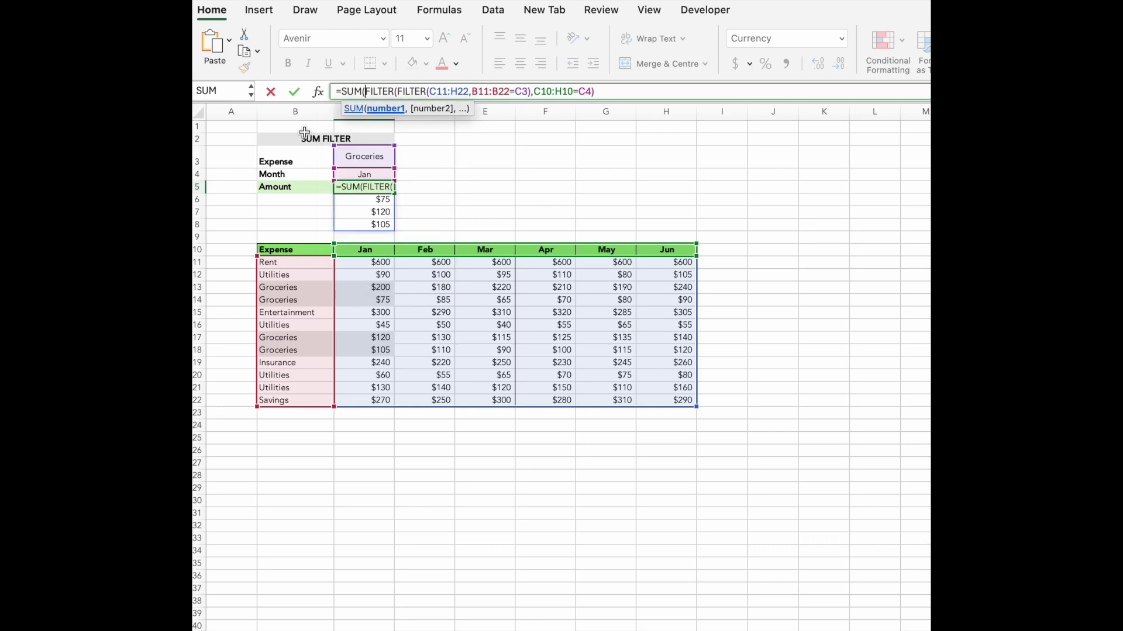
{"action": "key", "text": "End"}
{"action": "type", "text": ")"}
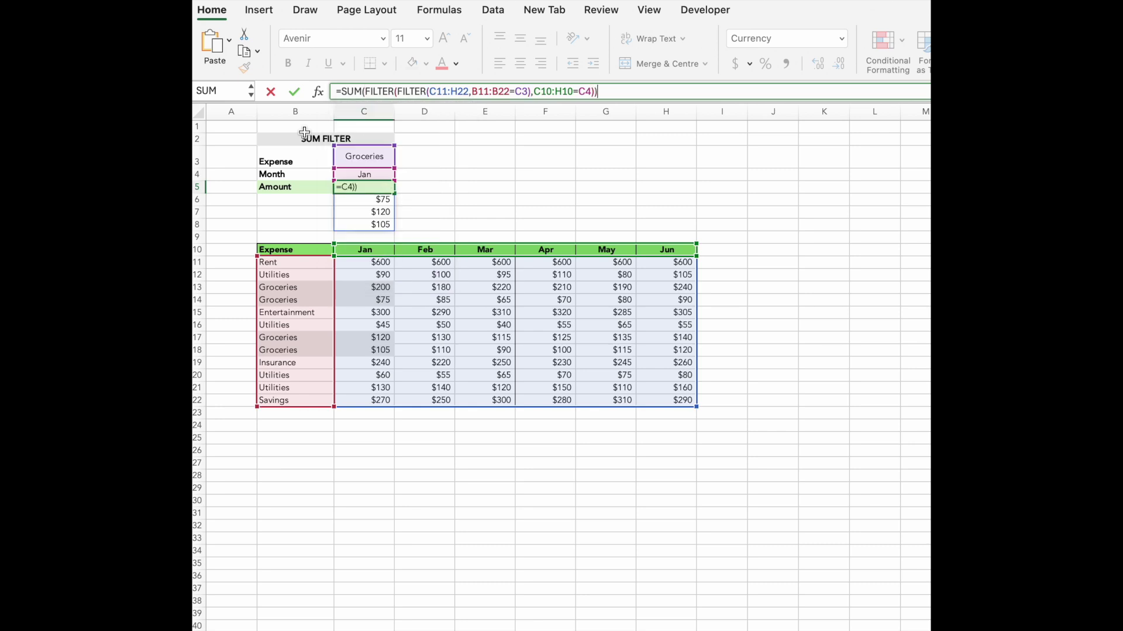
{"action": "key", "text": "Return"}
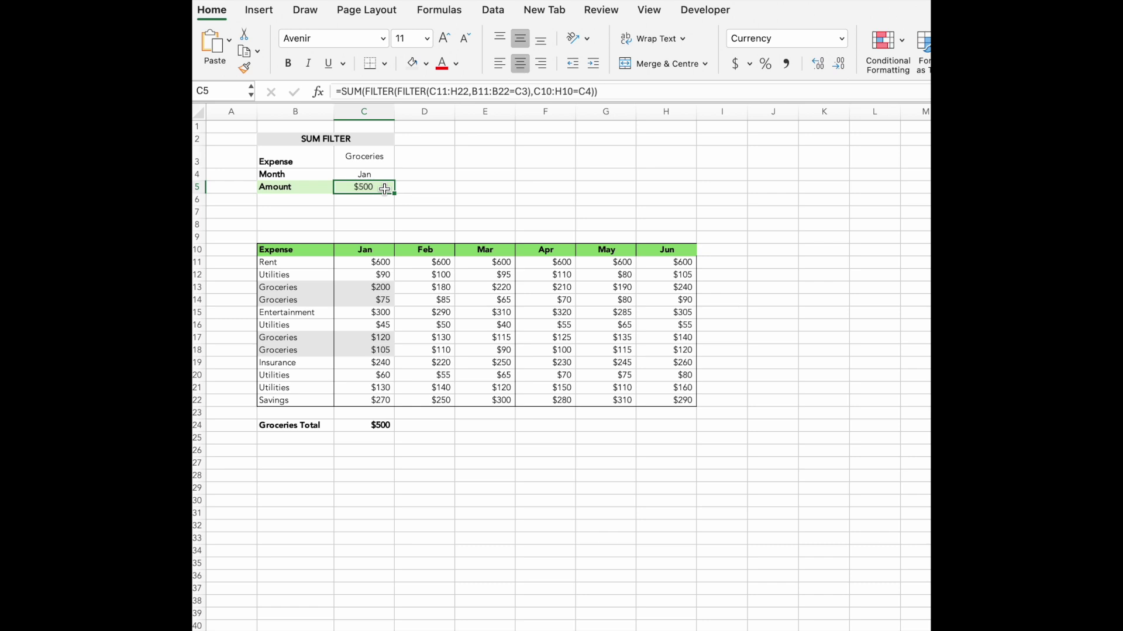
Choose Utilities in C3 and May in C4, then check C5 shows $330
{"action": "left_click", "coordinate": [390, 165]}
{"action": "left_click", "coordinate": [400, 162]}
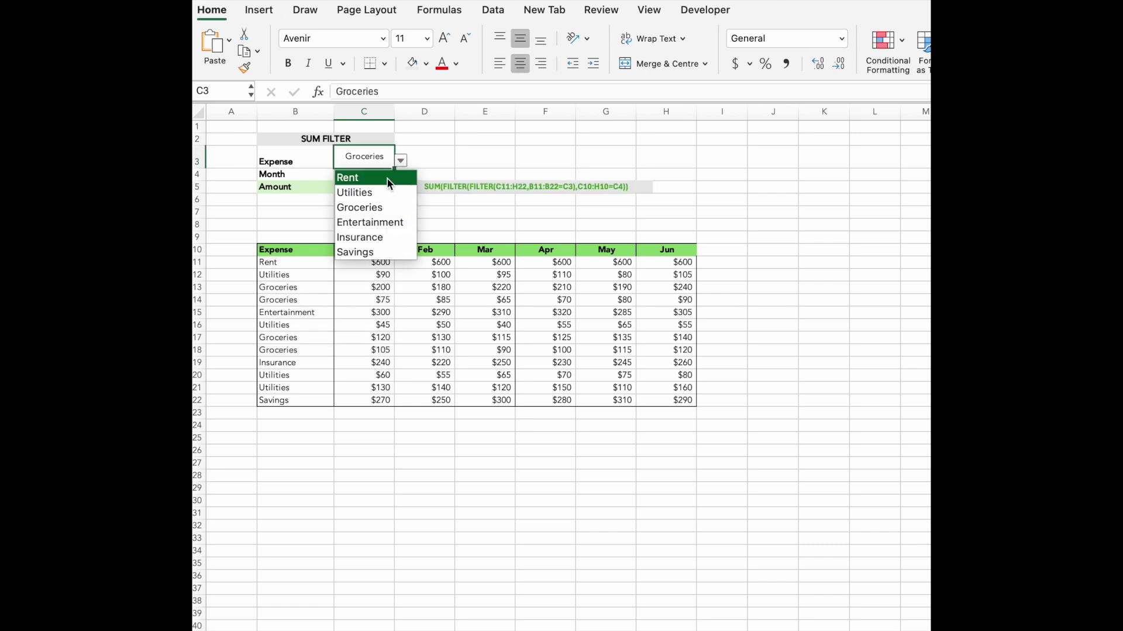
{"action": "left_click", "coordinate": [381, 190]}
{"action": "left_click", "coordinate": [387, 175]}
{"action": "left_click", "coordinate": [400, 175]}
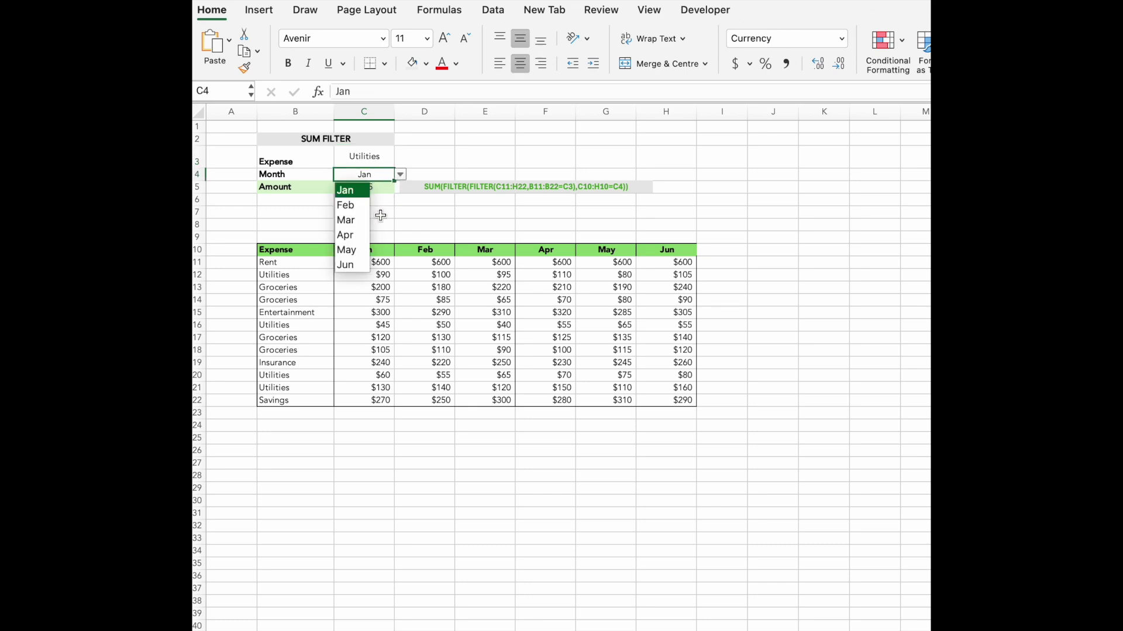
{"action": "left_click", "coordinate": [360, 251]}
{"action": "left_click", "coordinate": [380, 188]}
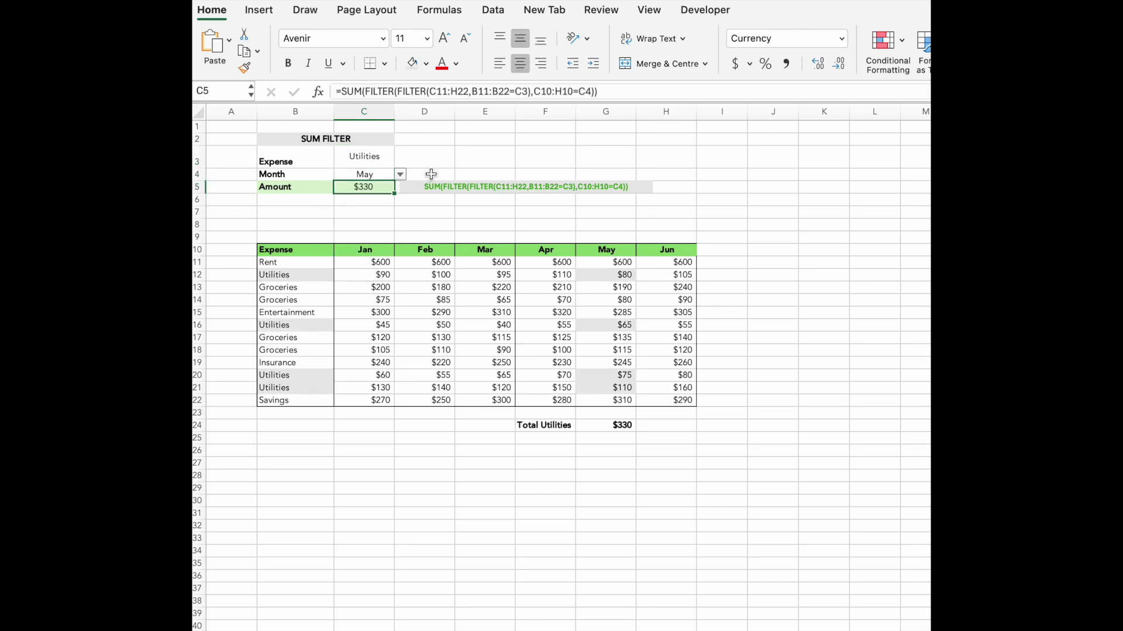